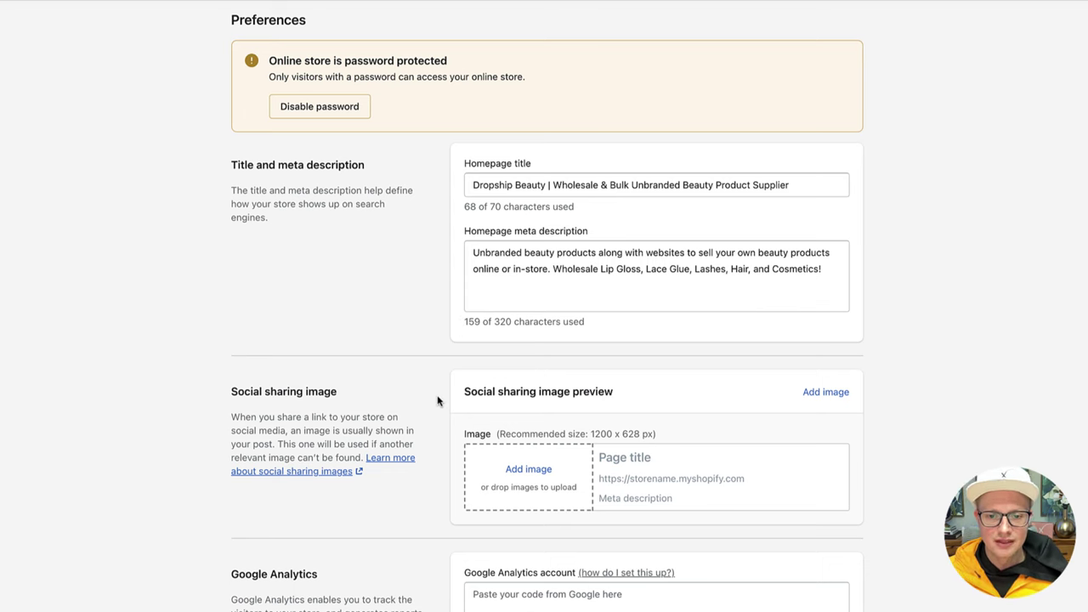
scroll(505, 413, down, 2)
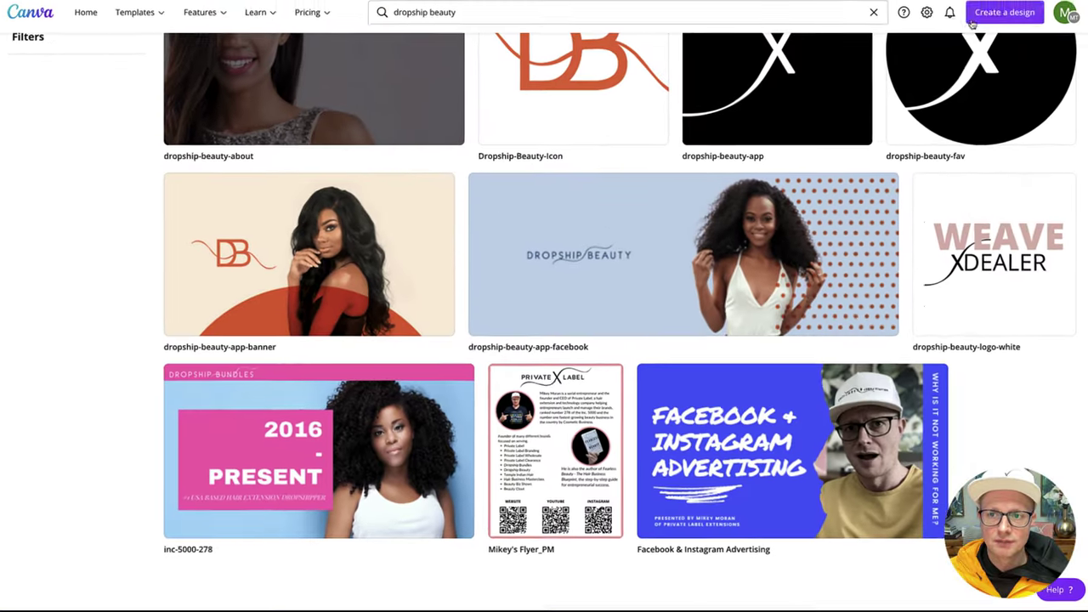
click(973, 19)
Create a new custom-size design of 1200 × 628 px
click(893, 68)
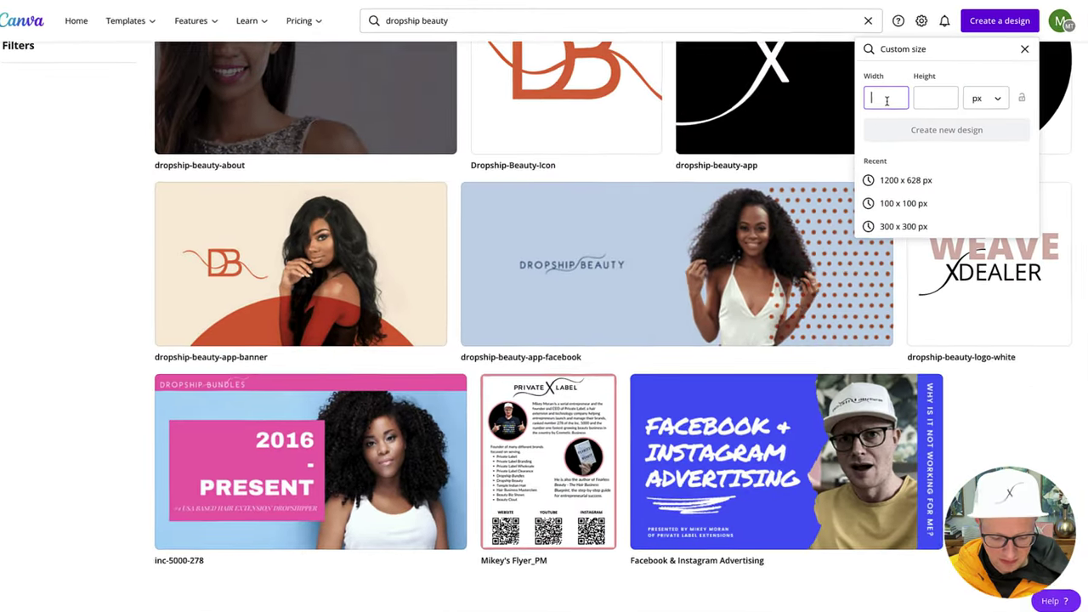
text(1200)
key(Tab)
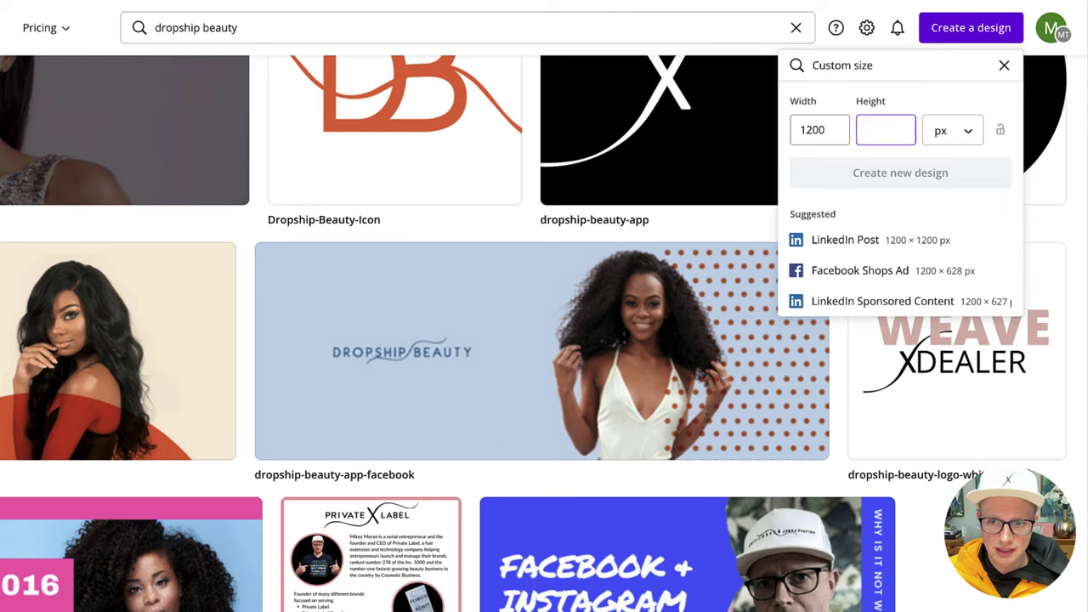
text(62)
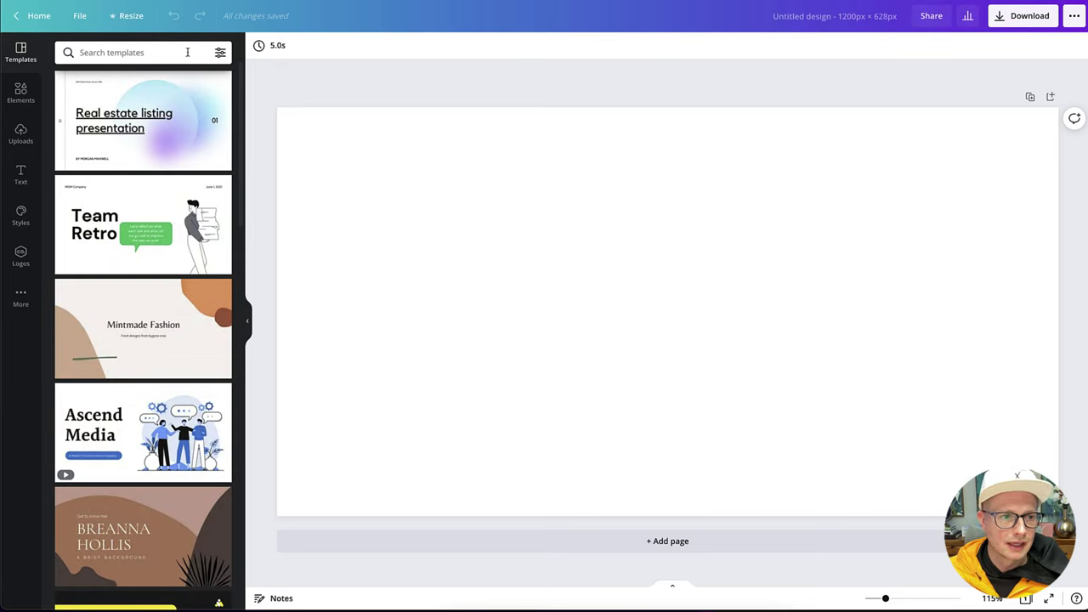
Search the templates for 'beauty'
click(187, 52)
text(beauty)
key(Return)
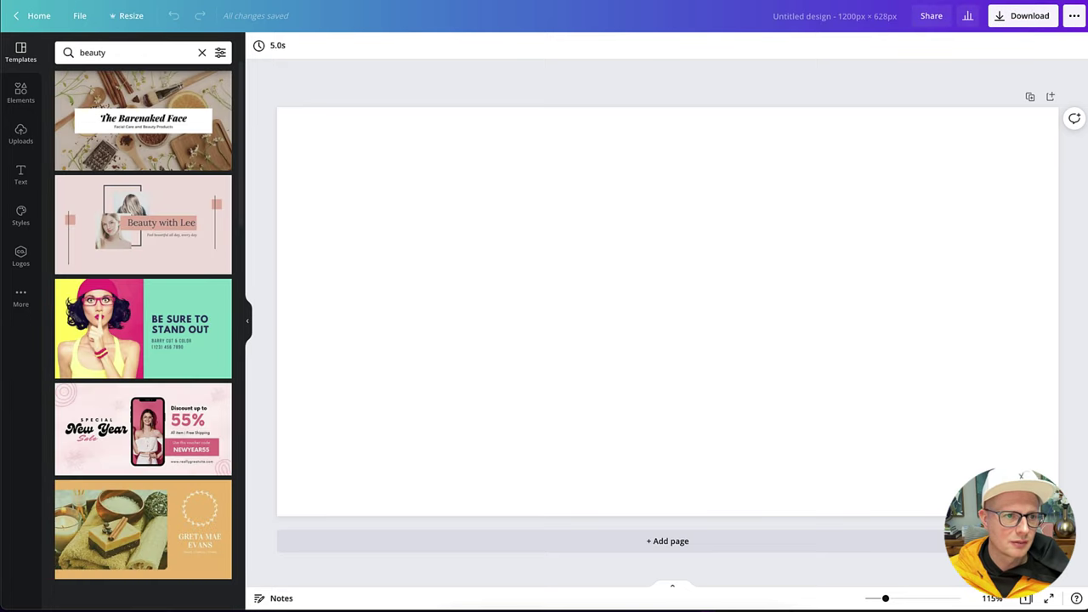
Apply the Be Sure To Stand Out template, shift the photo to the left edge, and make the background black
click(147, 323)
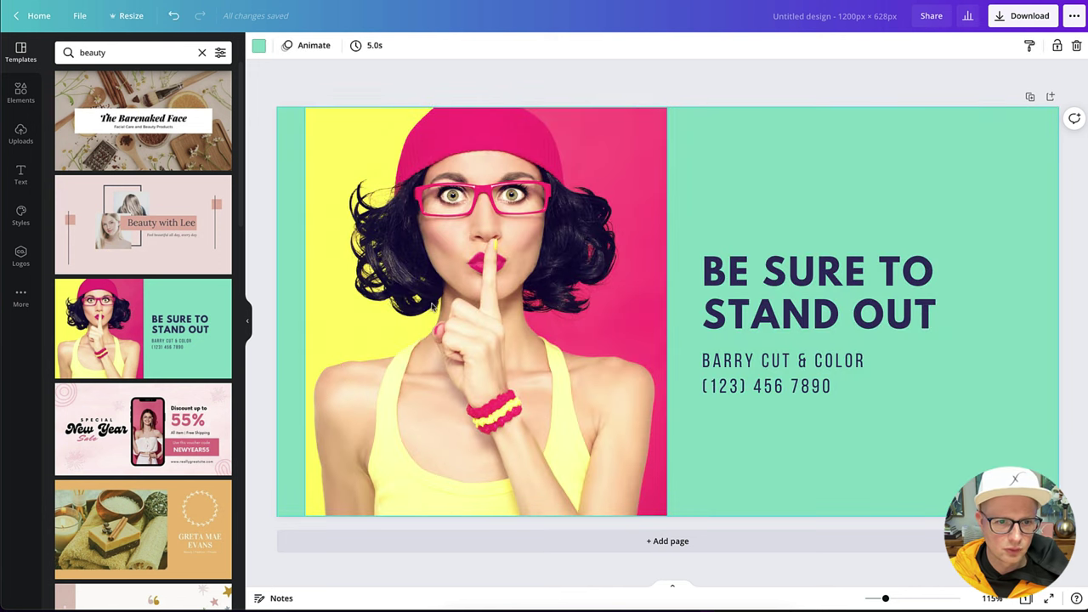
drag(433, 306, 406, 305)
click(747, 153)
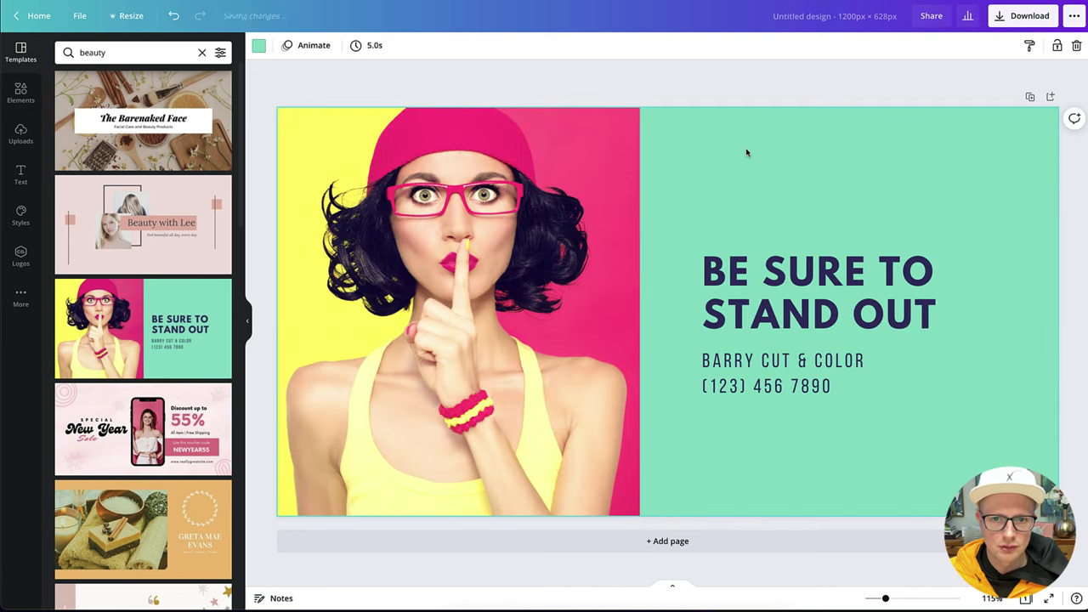
click(259, 46)
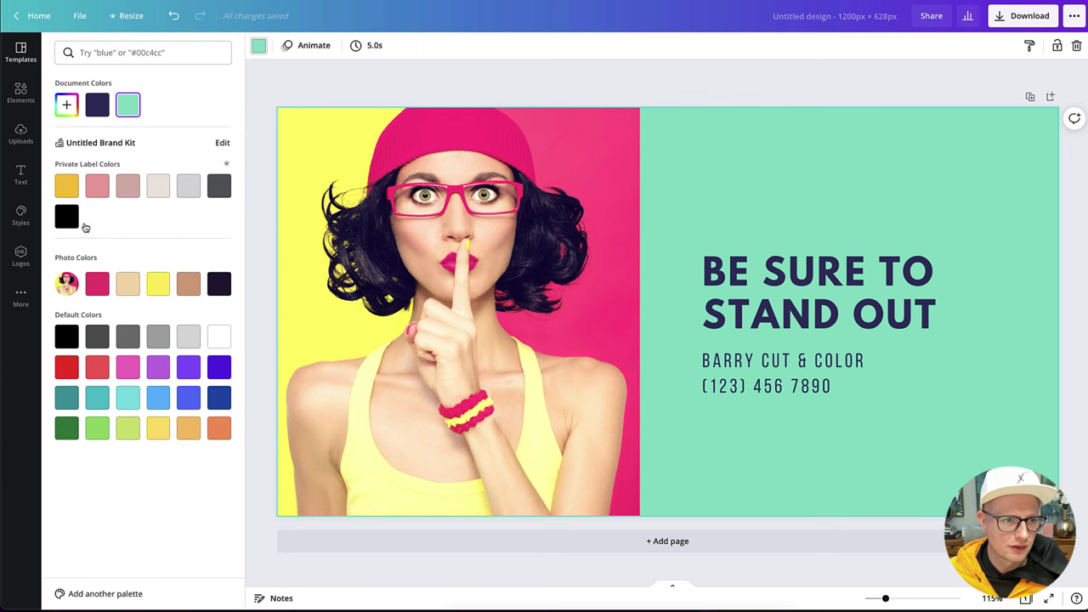
click(66, 217)
Delete the headline and the salon name and phone text
click(792, 293)
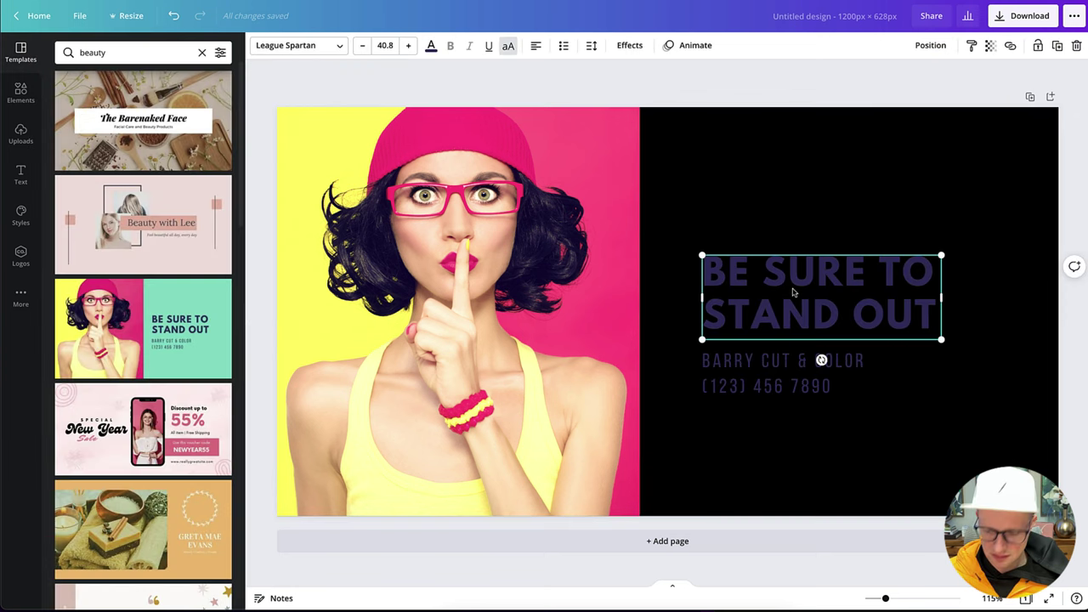
key(Delete)
click(799, 365)
key(Delete)
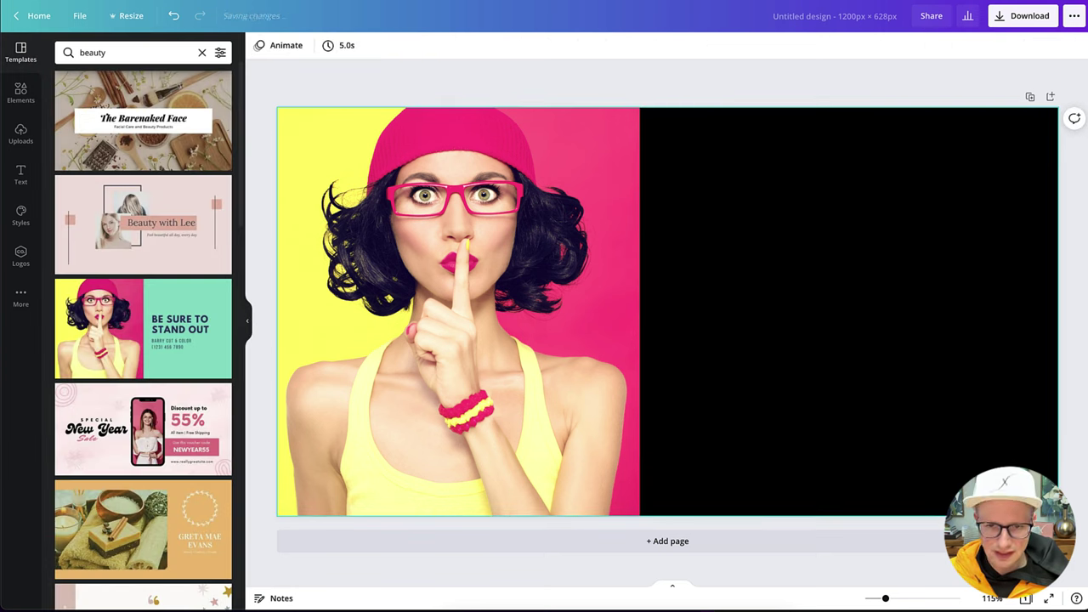
click(19, 131)
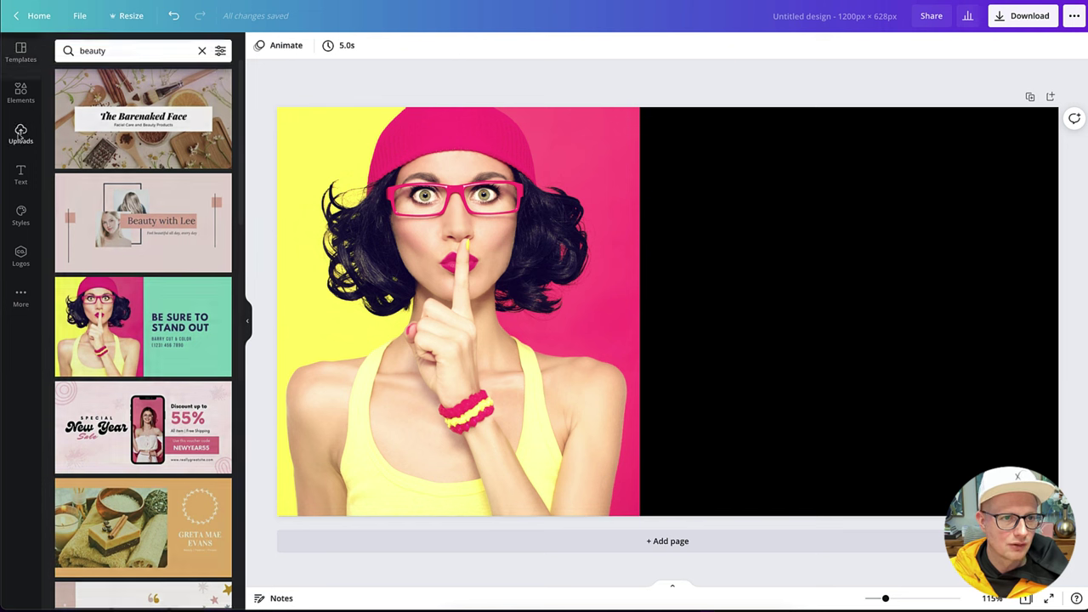
Add the uploaded DROPSHIP X BEAUTY logo, enlarge it, crop its empty edges and centre it on the black half
click(83, 181)
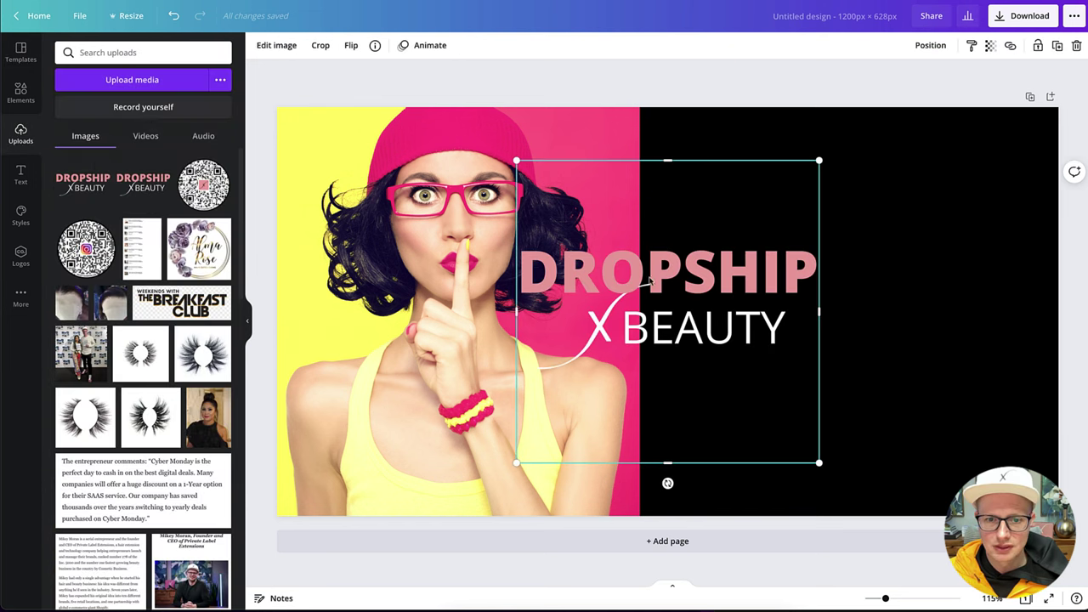
drag(660, 280, 850, 276)
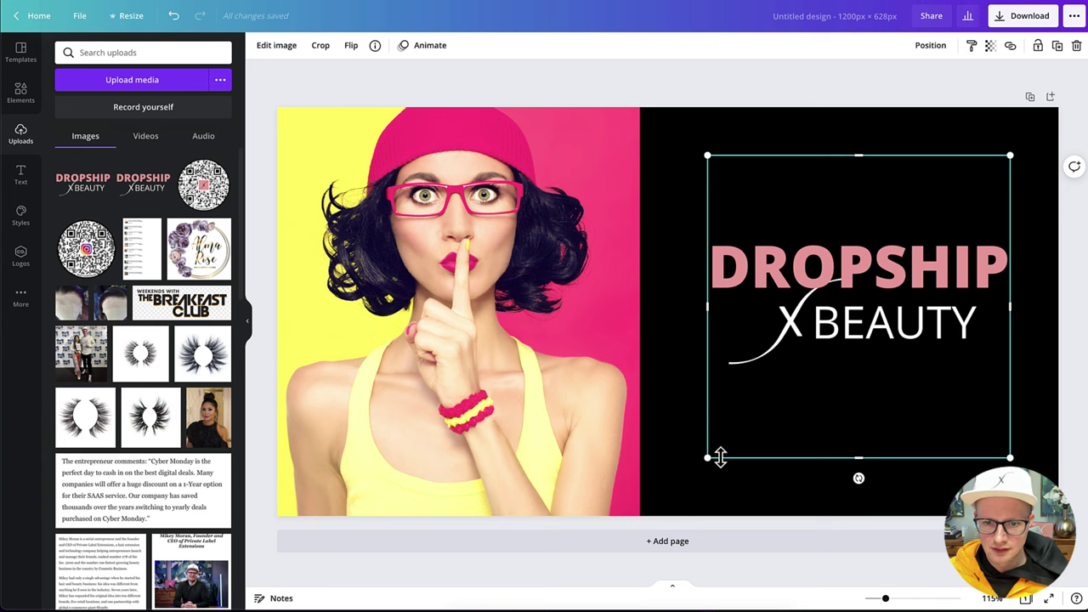
drag(708, 460, 661, 503)
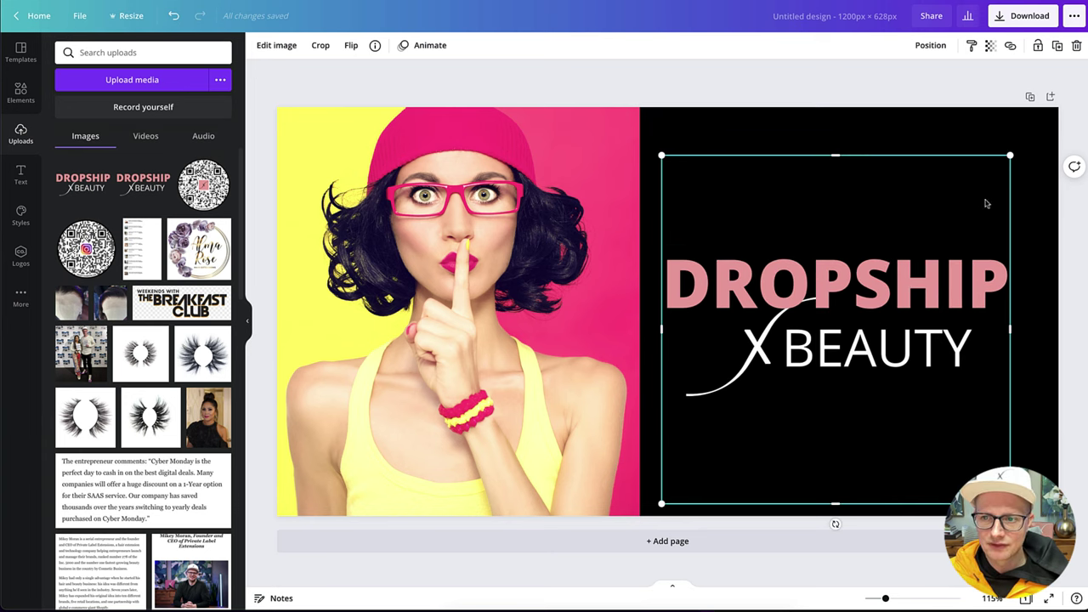
drag(1010, 155, 1056, 114)
drag(902, 267, 893, 299)
drag(848, 149, 841, 261)
drag(850, 539, 852, 424)
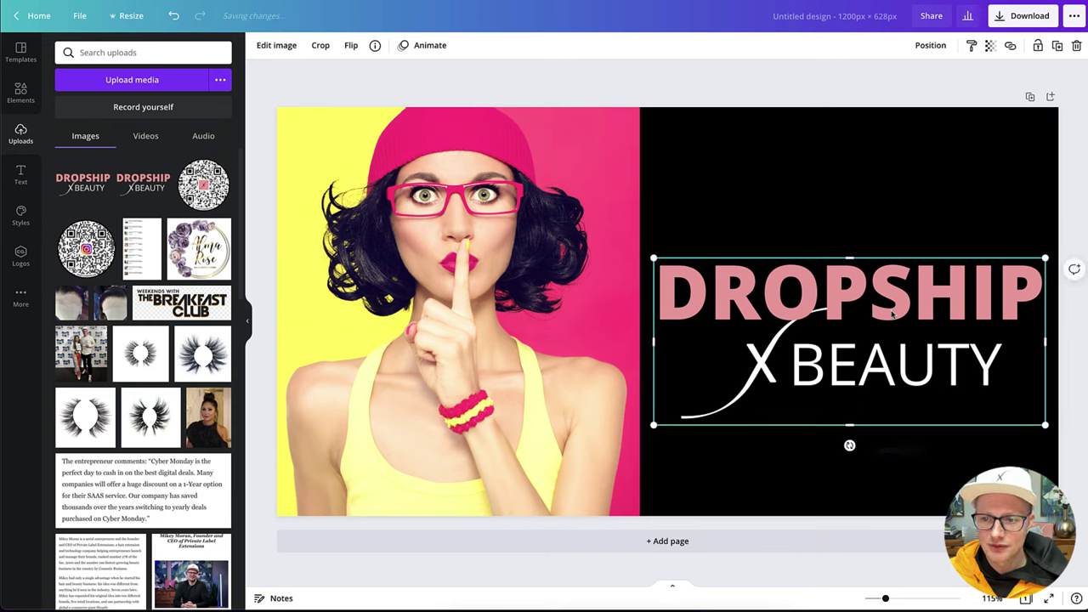
drag(889, 313, 884, 287)
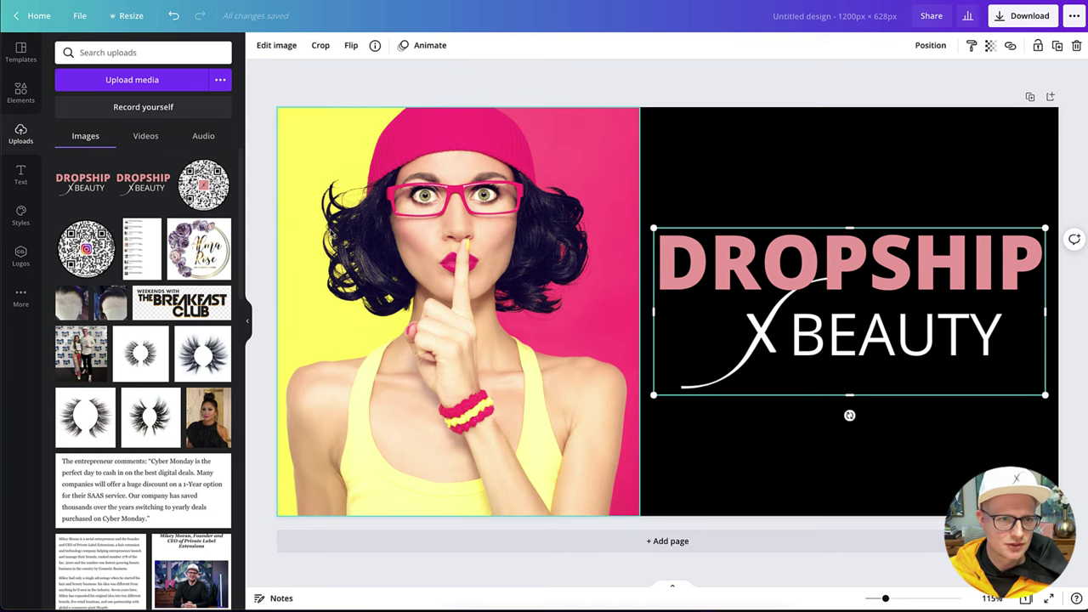
Search the Elements library for 'cosmetics' and browse the graphics and photo results
click(21, 94)
click(118, 53)
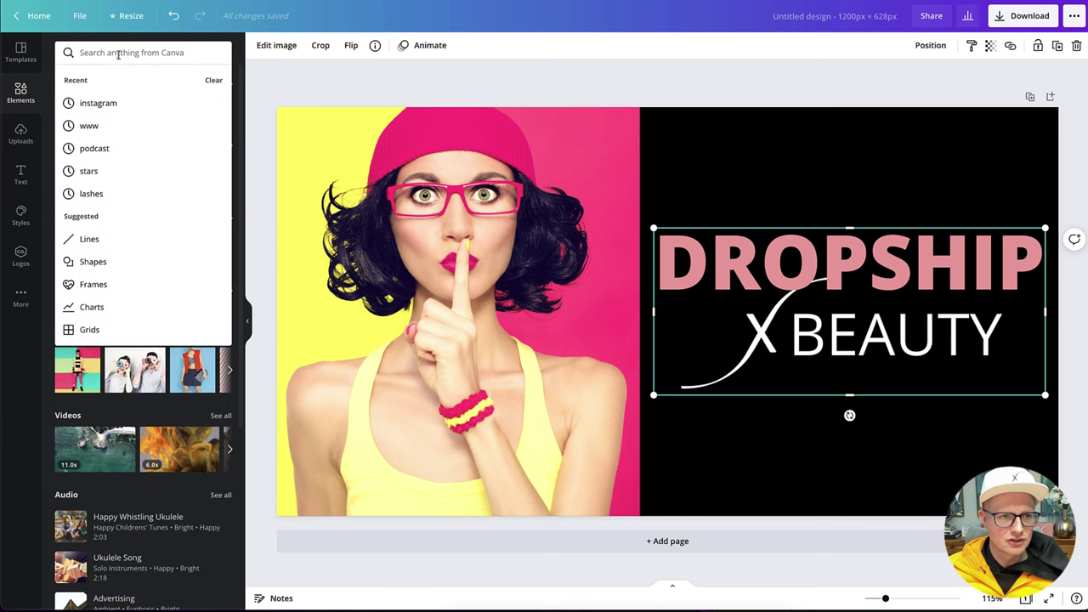
text(cosmetics)
key(Return)
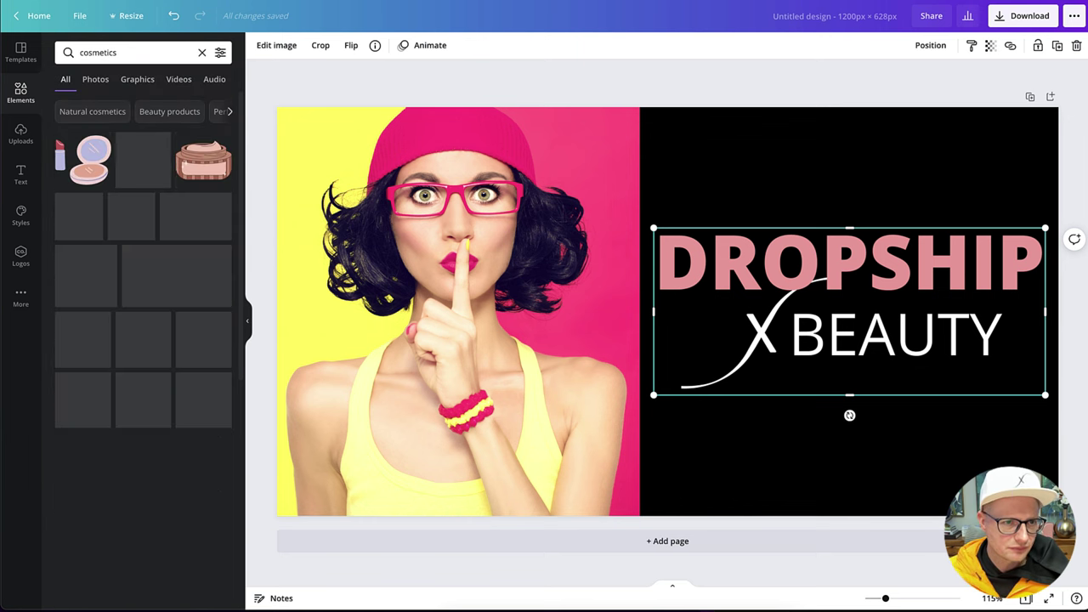
scroll(188, 293, down, 4)
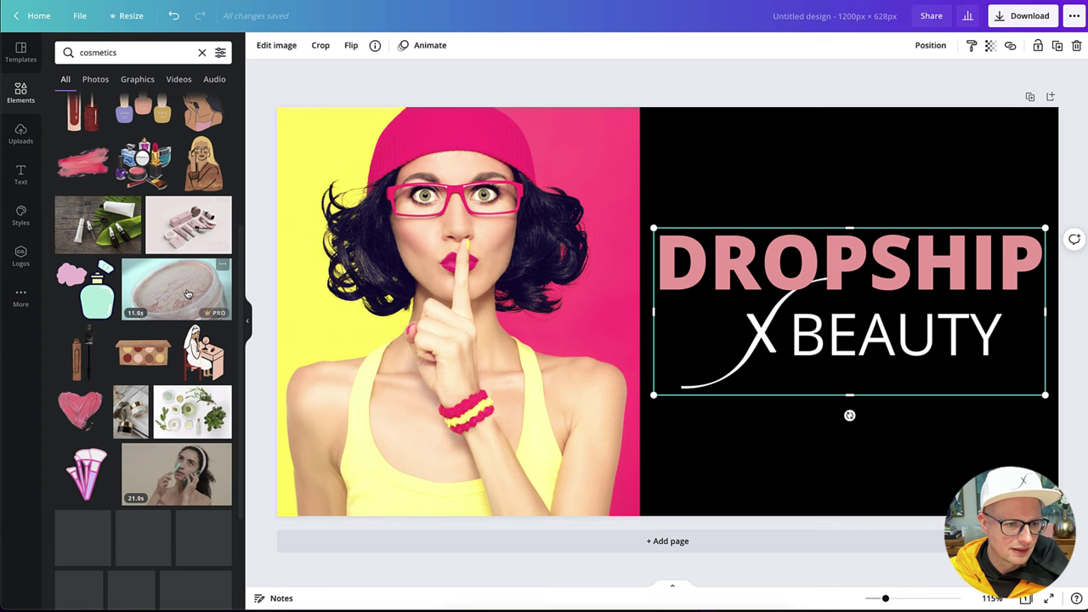
scroll(188, 293, down, 3)
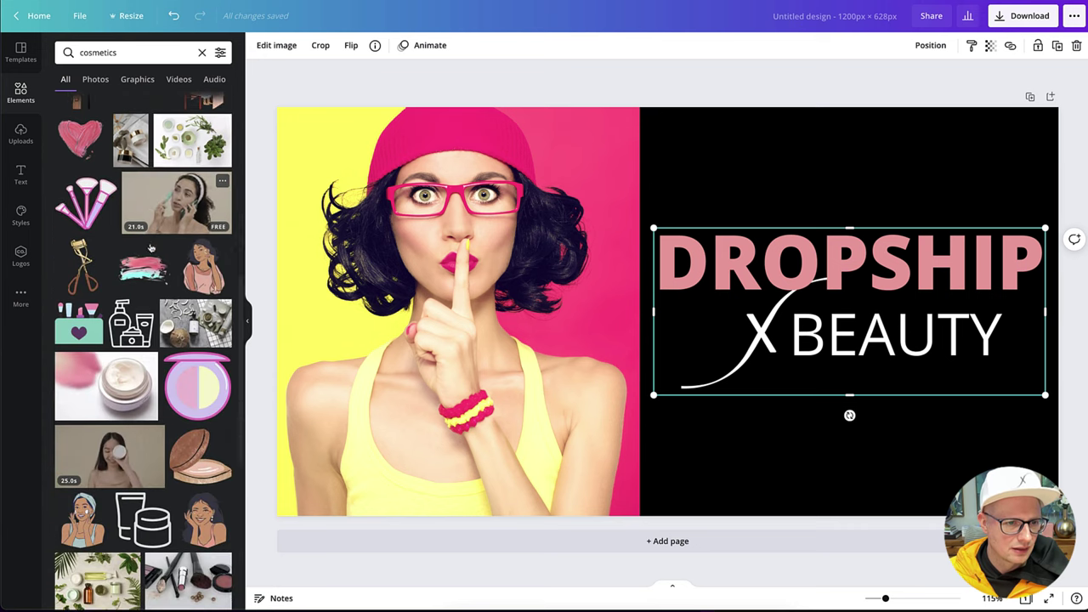
scroll(153, 246, down, 3)
scroll(177, 202, down, 2)
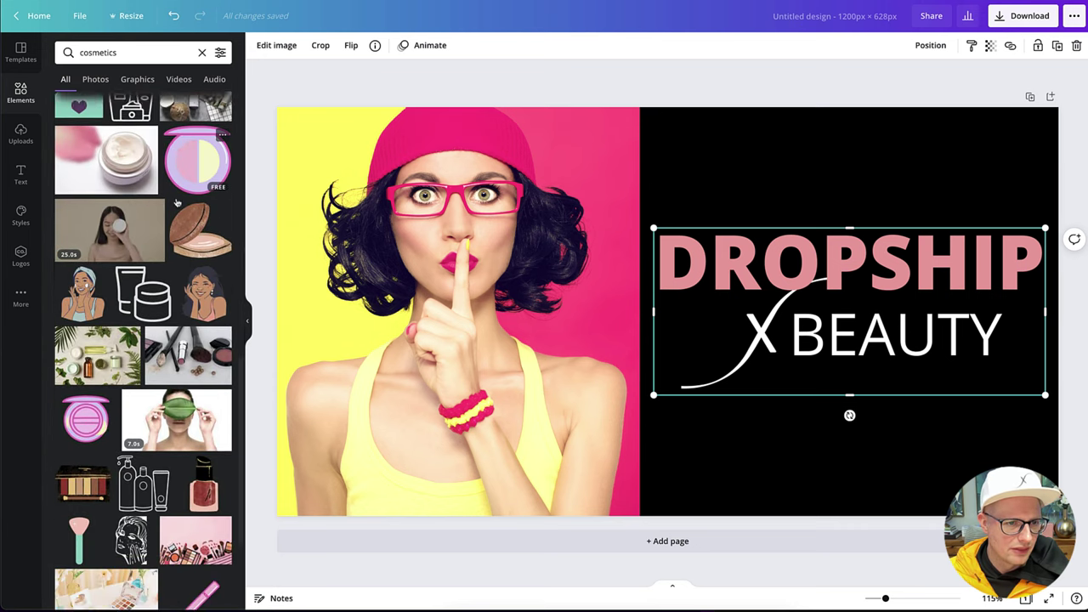
scroll(178, 212, down, 2)
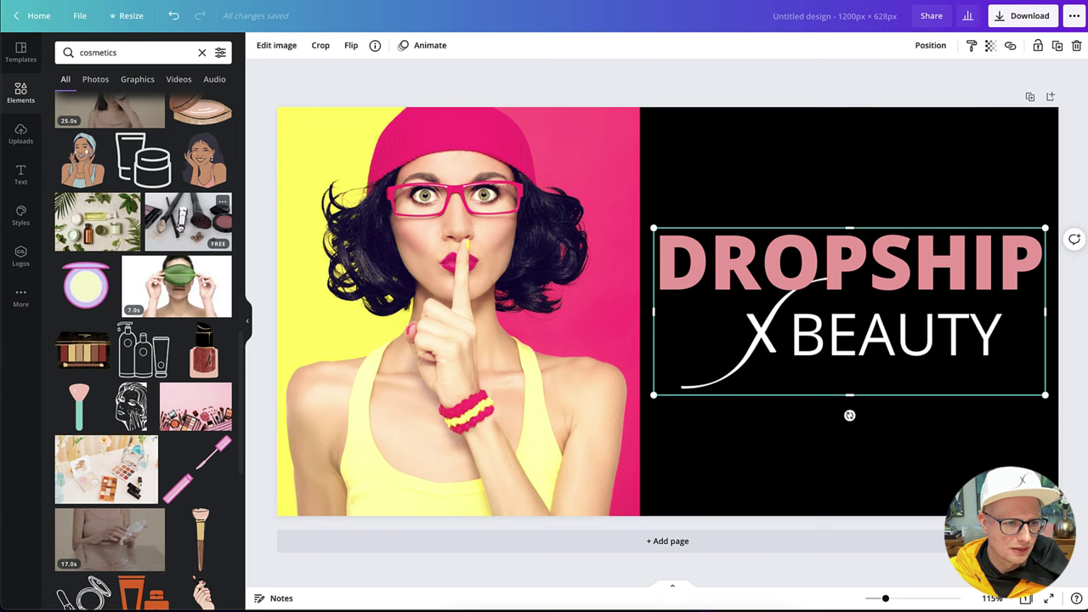
scroll(170, 255, down, 3)
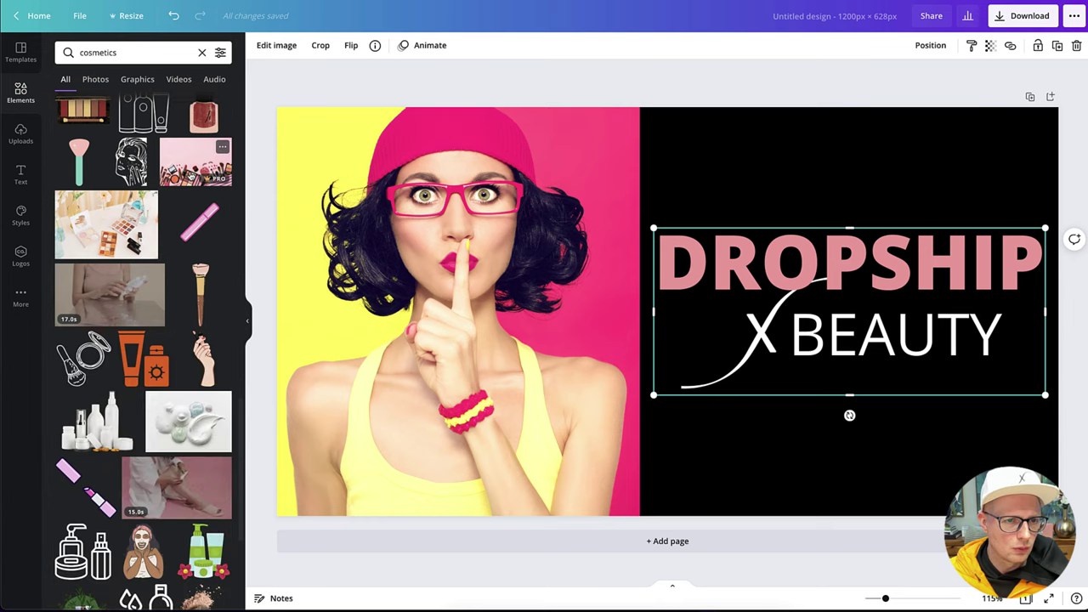
Add the pink makeup flat-lay photo, rotating and enlarging it to cover the left half
click(196, 166)
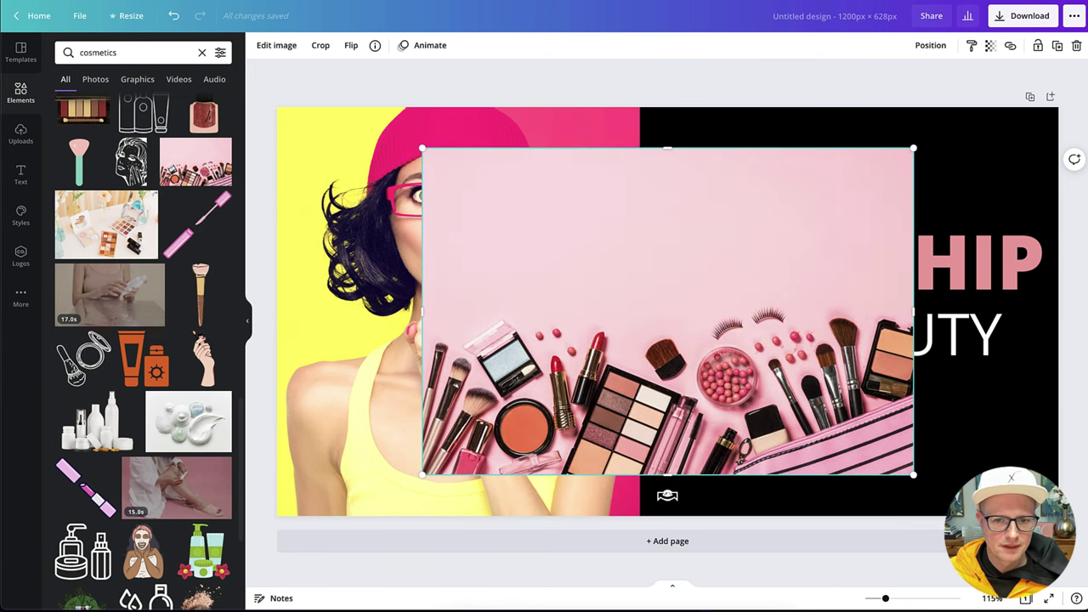
drag(668, 495, 400, 336)
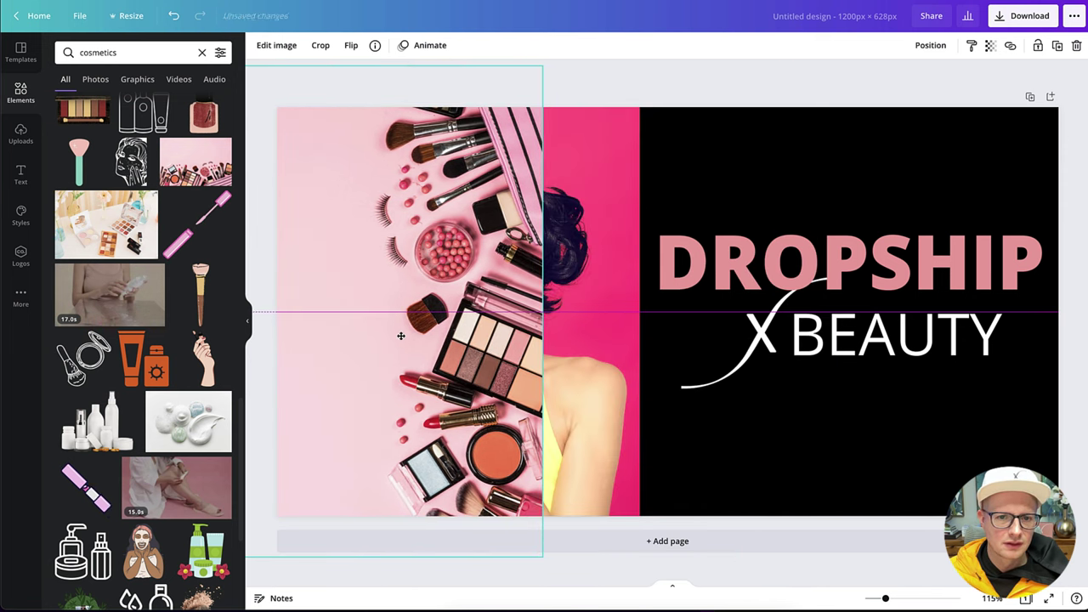
drag(544, 556, 639, 592)
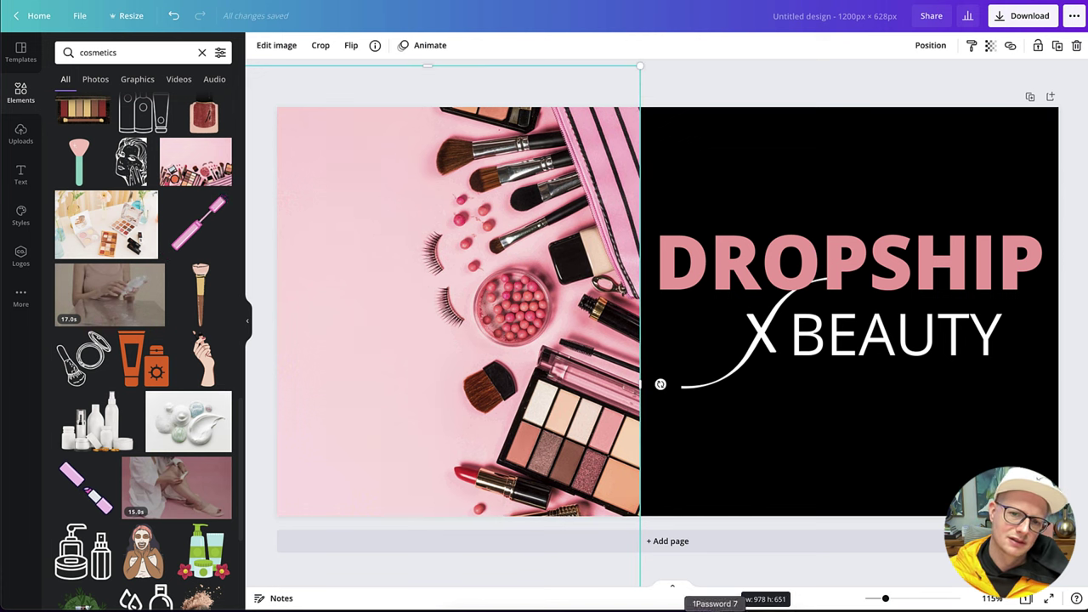
drag(659, 384, 234, 370)
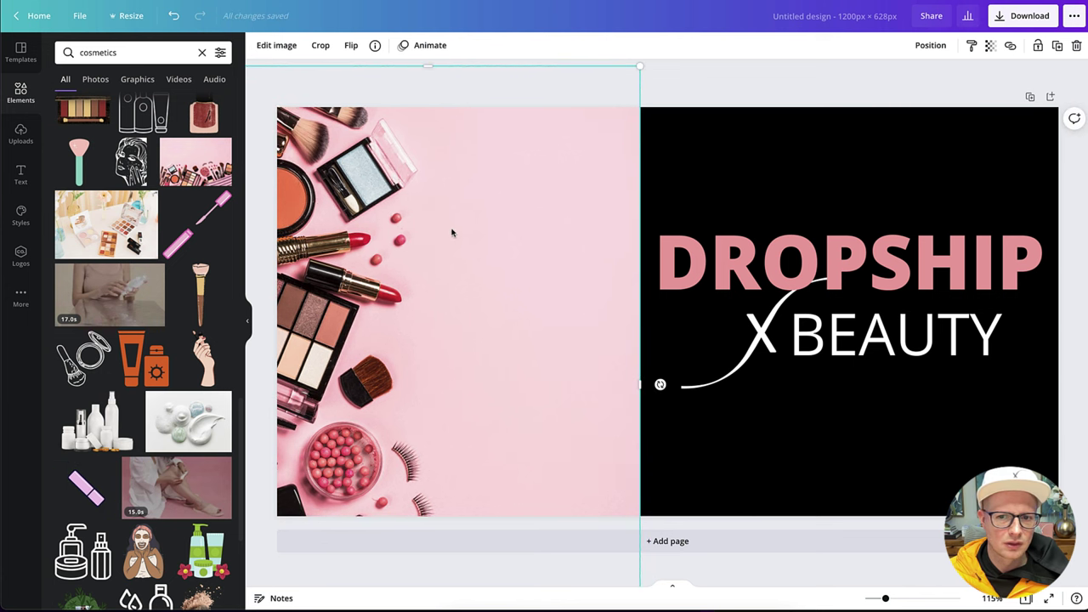
drag(451, 232, 513, 238)
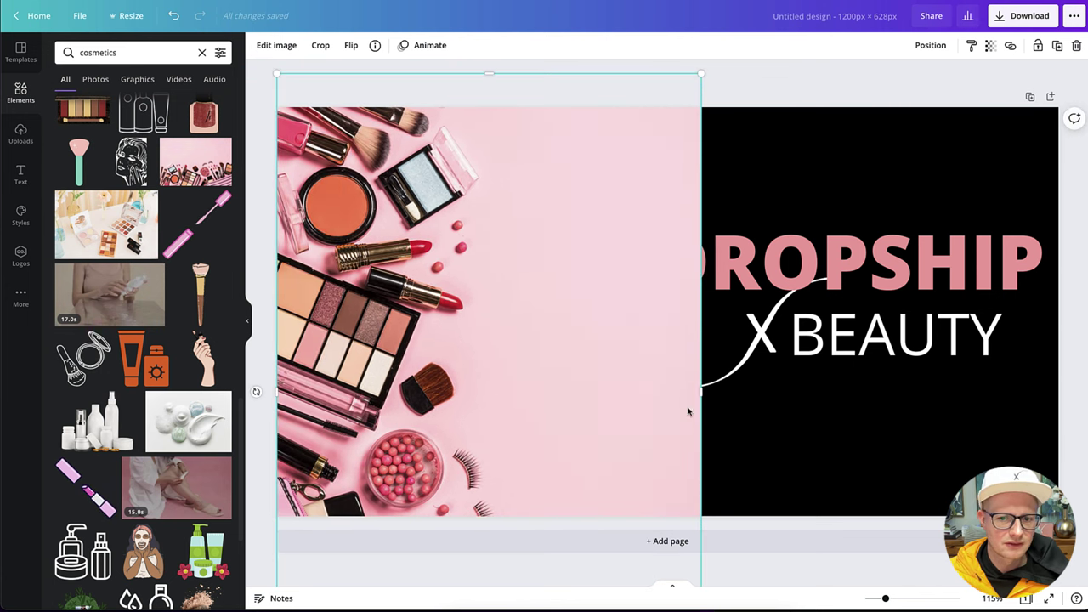
drag(705, 78, 1012, 5)
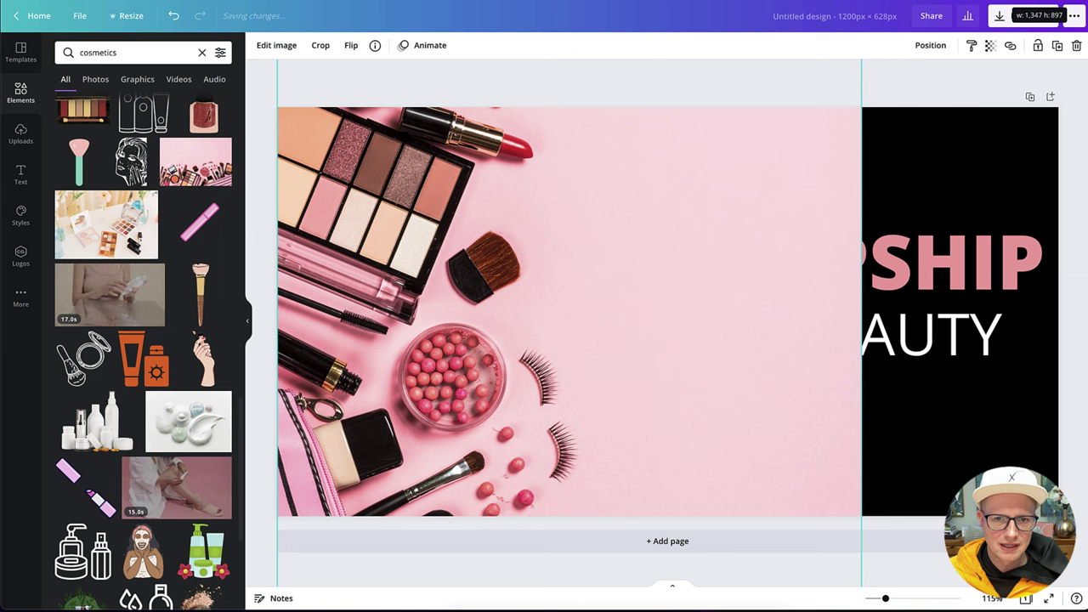
drag(559, 279, 559, 238)
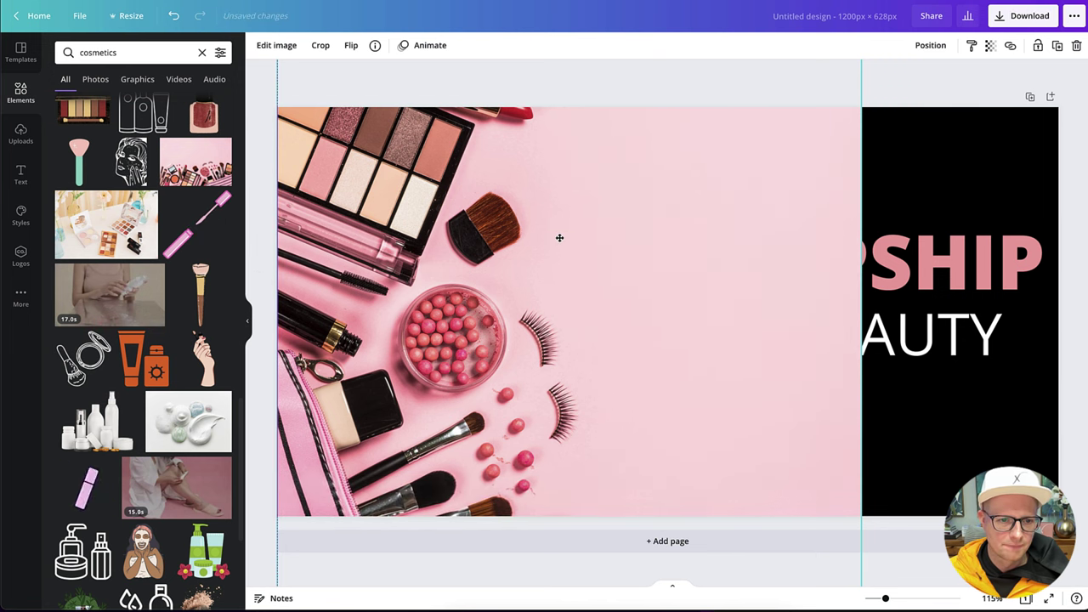
Send the cosmetics photo behind the woman photo and narrow the pink panel so black fills the right
click(930, 45)
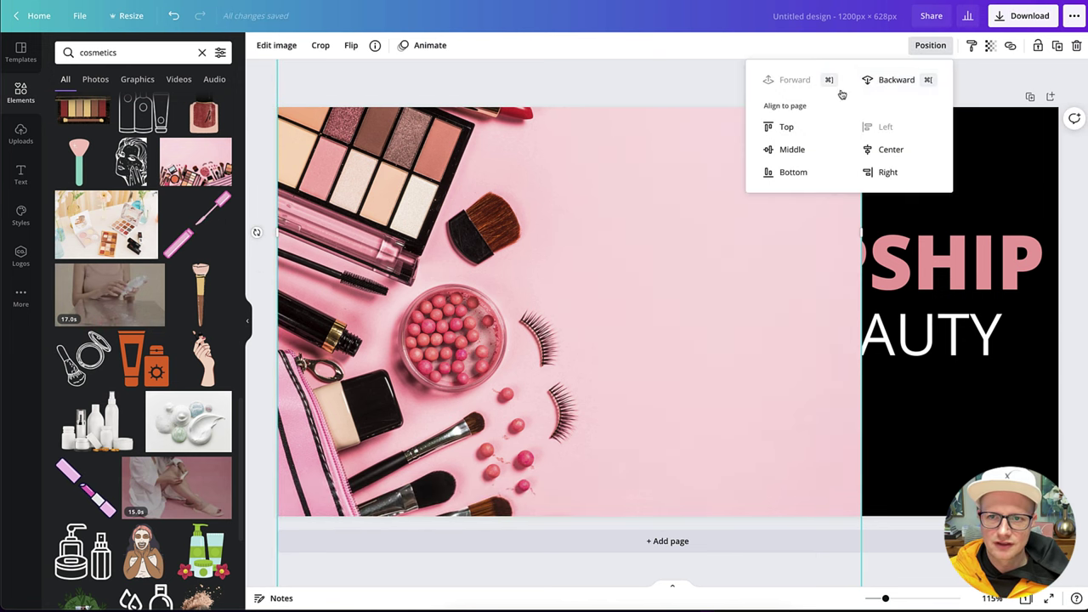
click(899, 80)
click(899, 80)
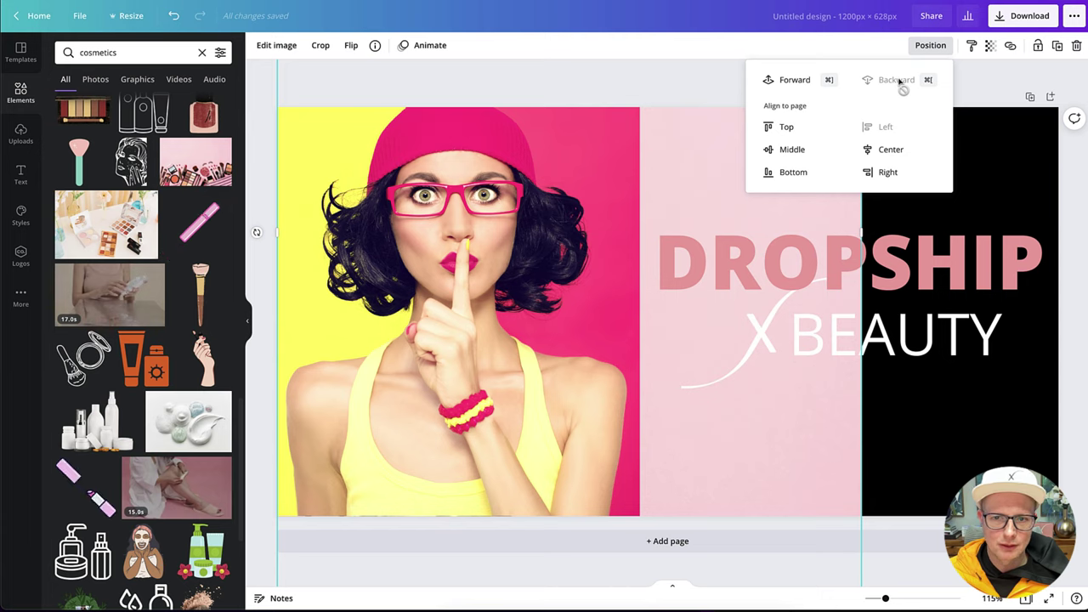
click(420, 240)
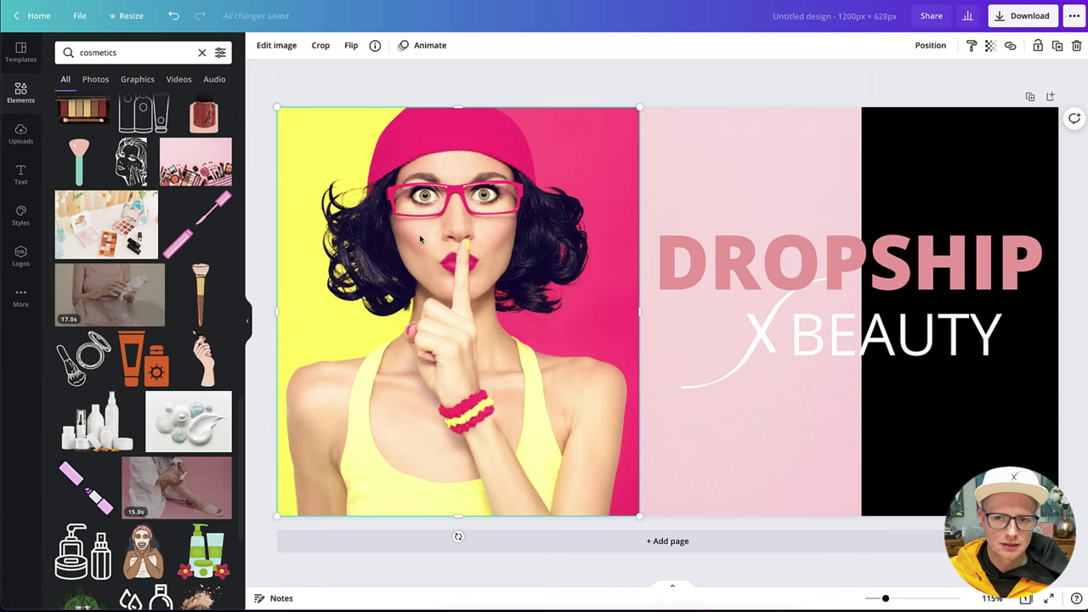
click(801, 151)
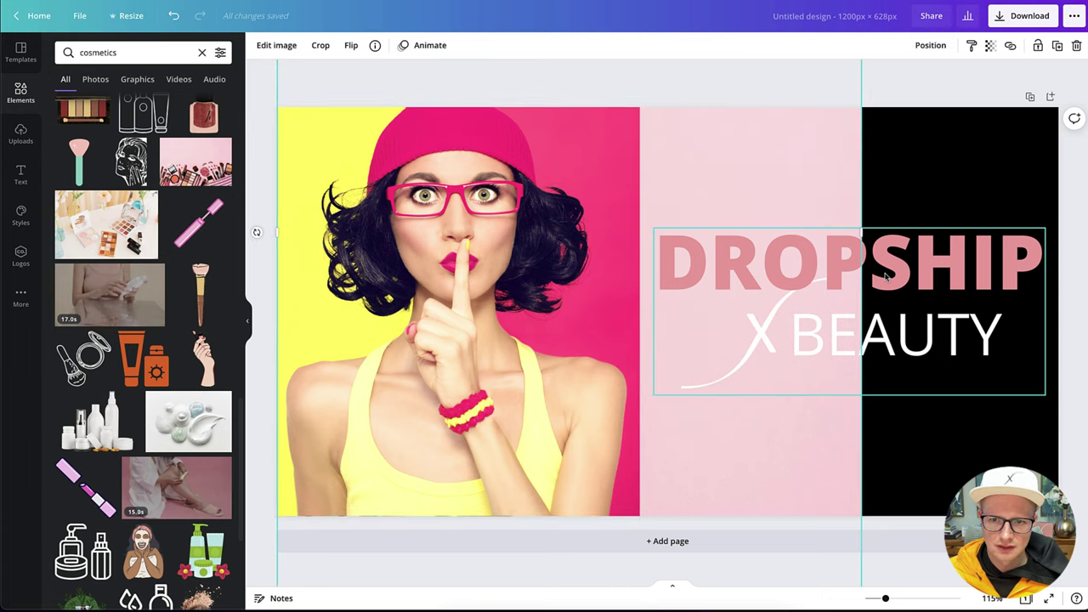
drag(866, 227, 640, 235)
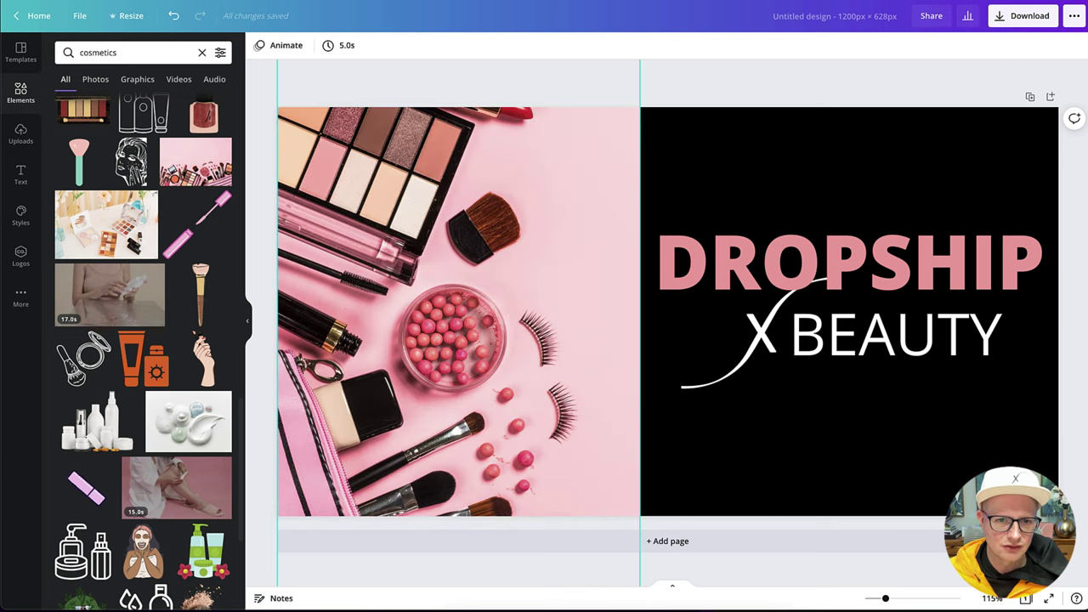
click(733, 134)
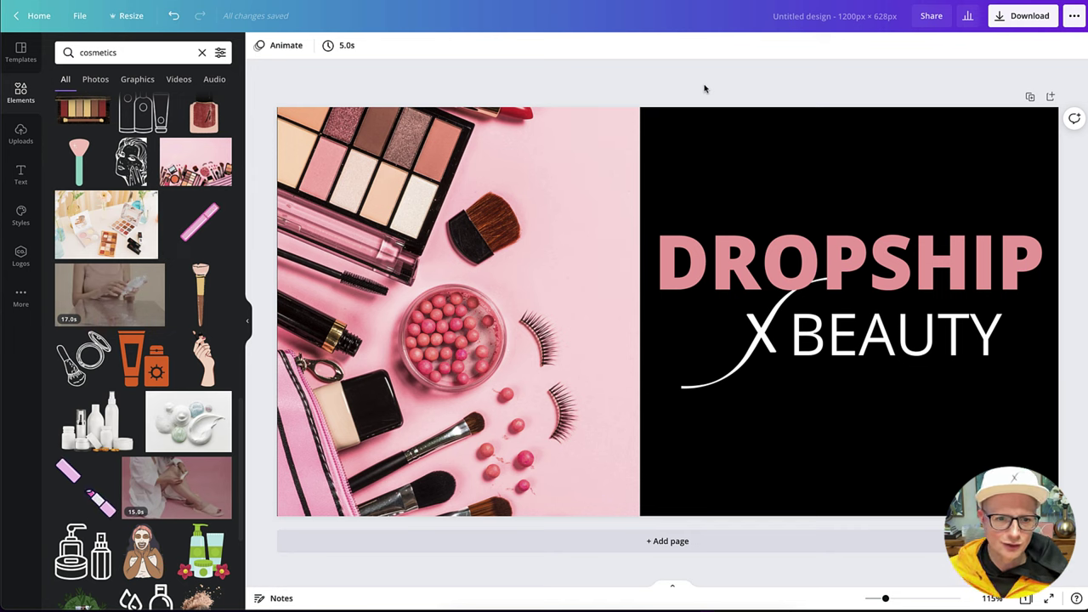
drag(586, 153, 583, 156)
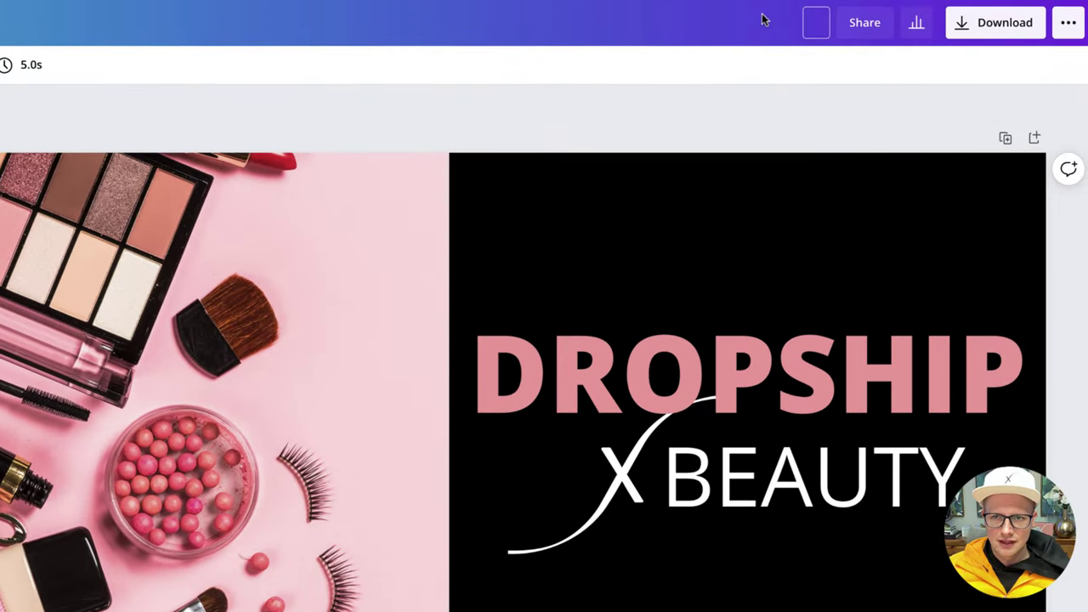
Rename the design 'dropship-beauty-social' and download it in JPG format
text(dropshi)
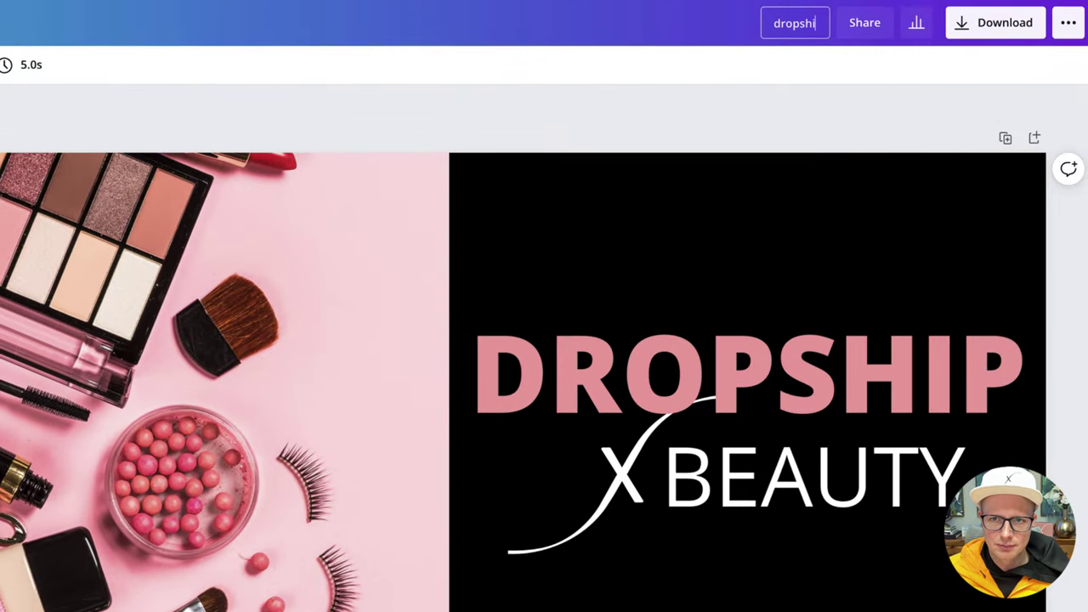
text(p-beauty-)
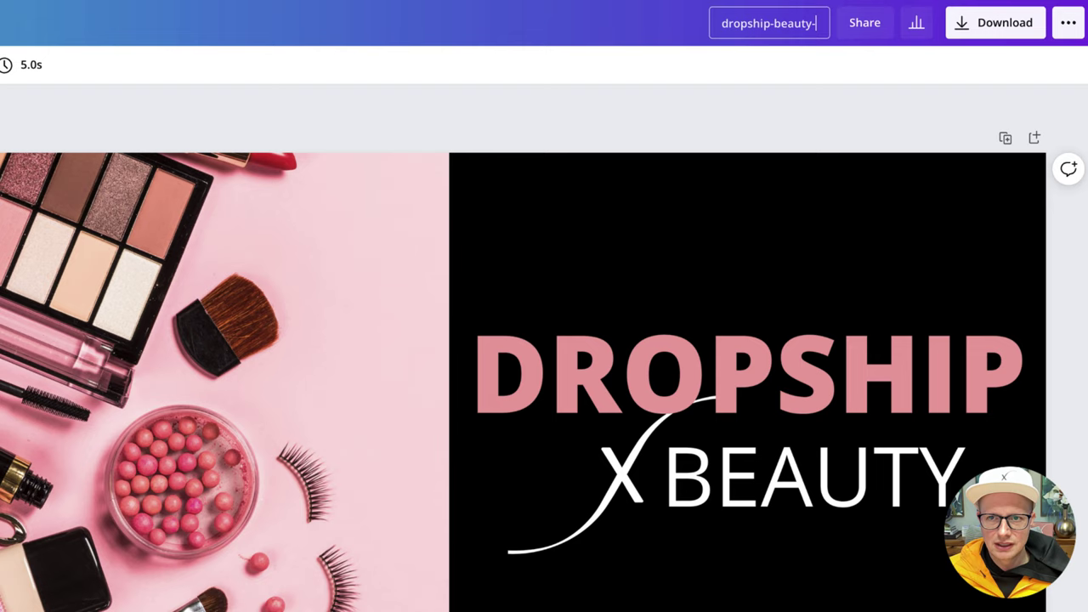
text(social)
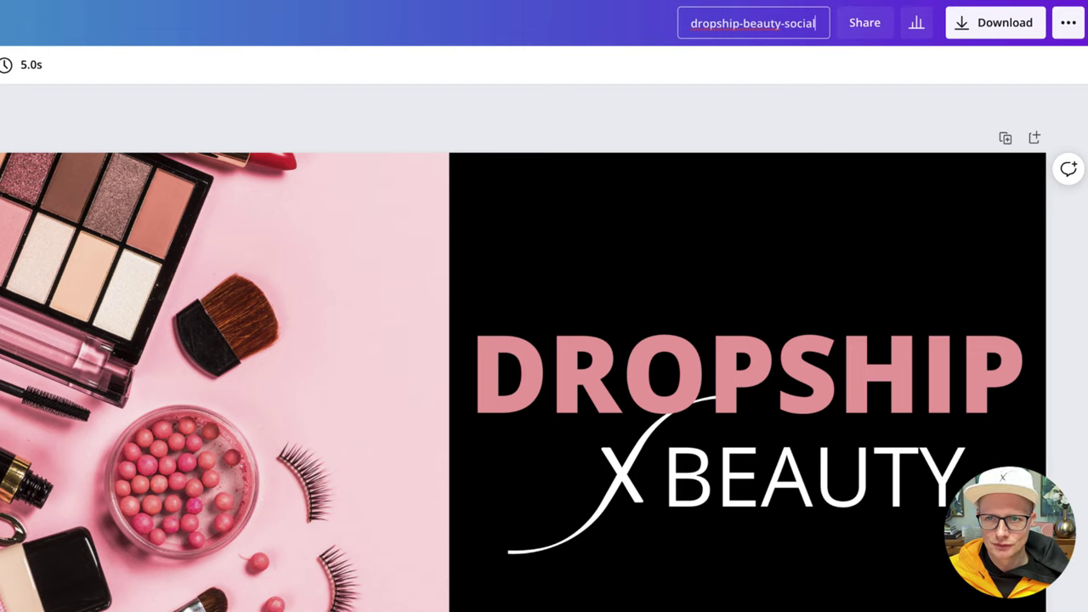
key(Return)
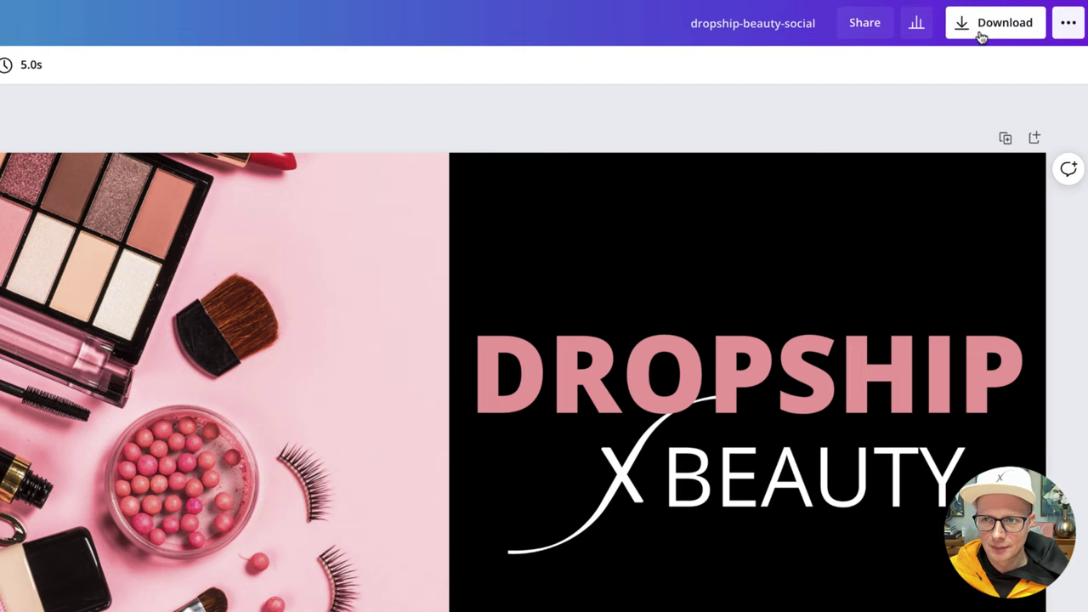
click(960, 27)
click(935, 135)
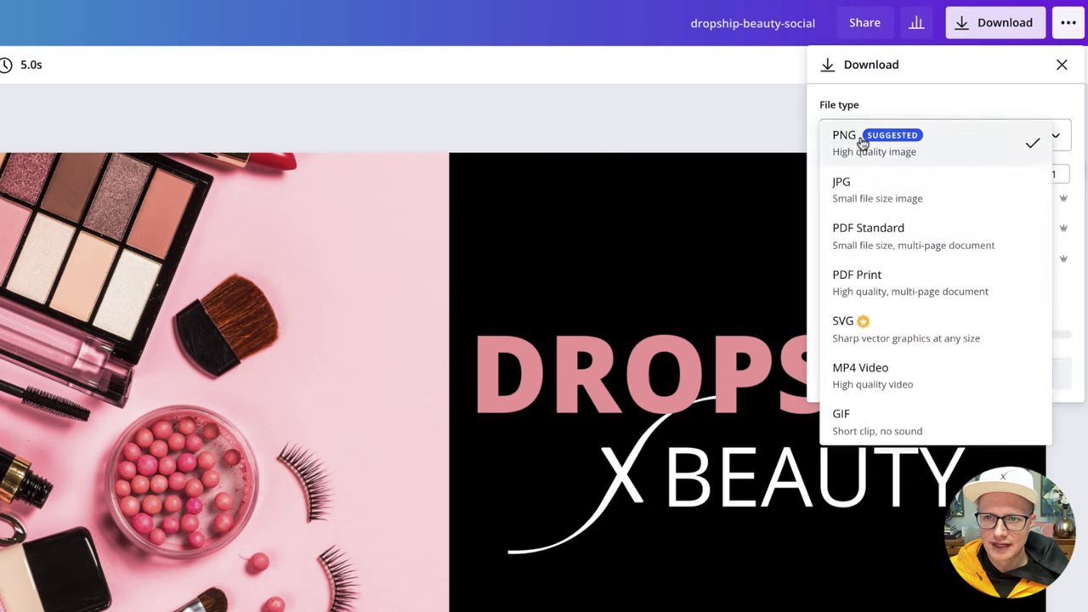
click(855, 197)
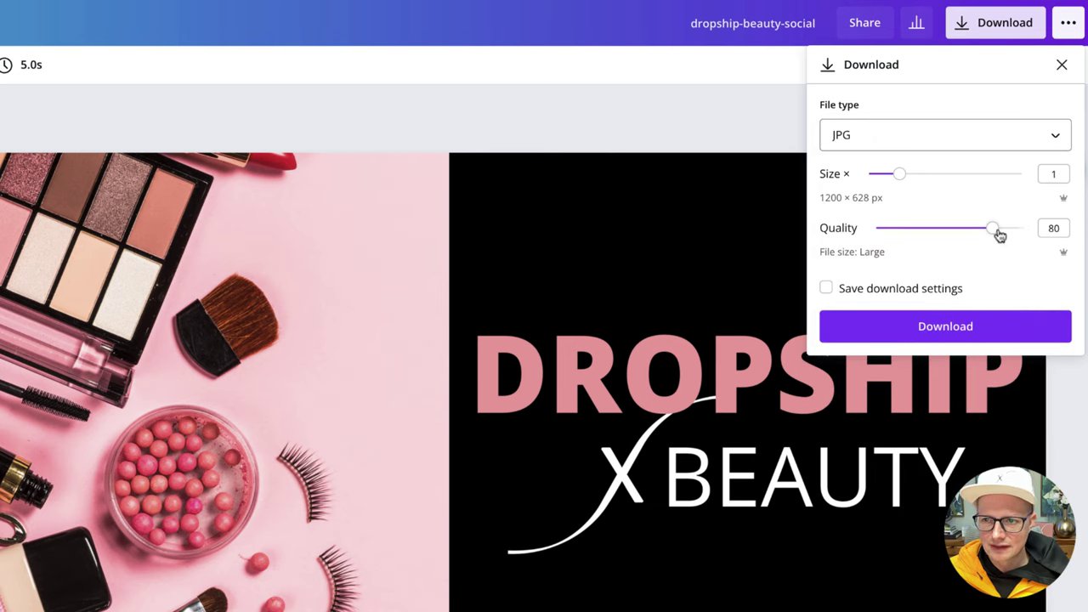
click(906, 327)
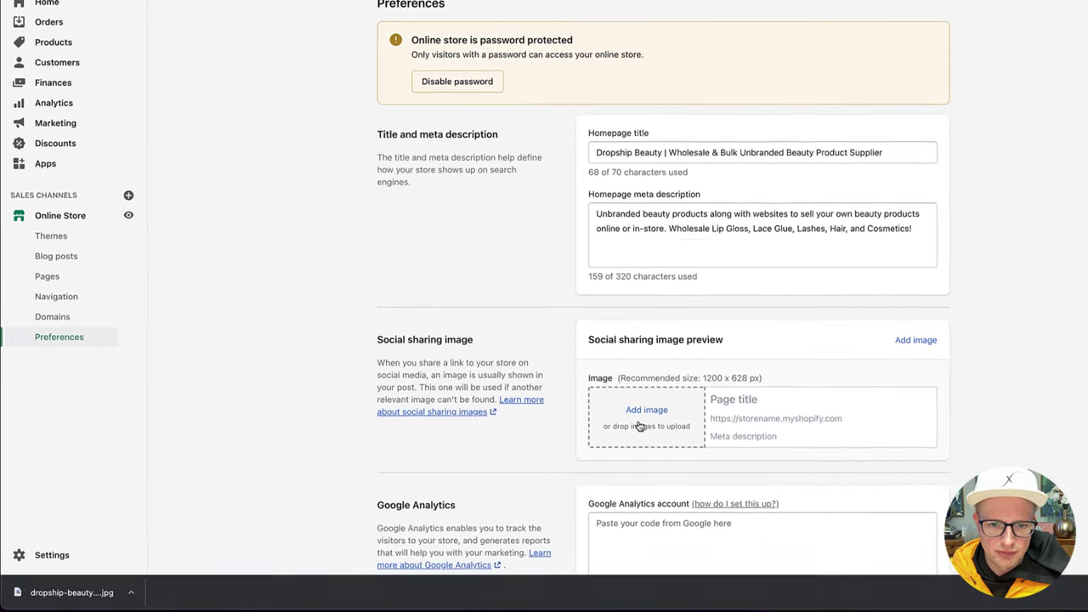
Upload the dropship-beauty-social JPG as the Social sharing image, save Preferences, then view the storefront
drag(72, 592, 631, 416)
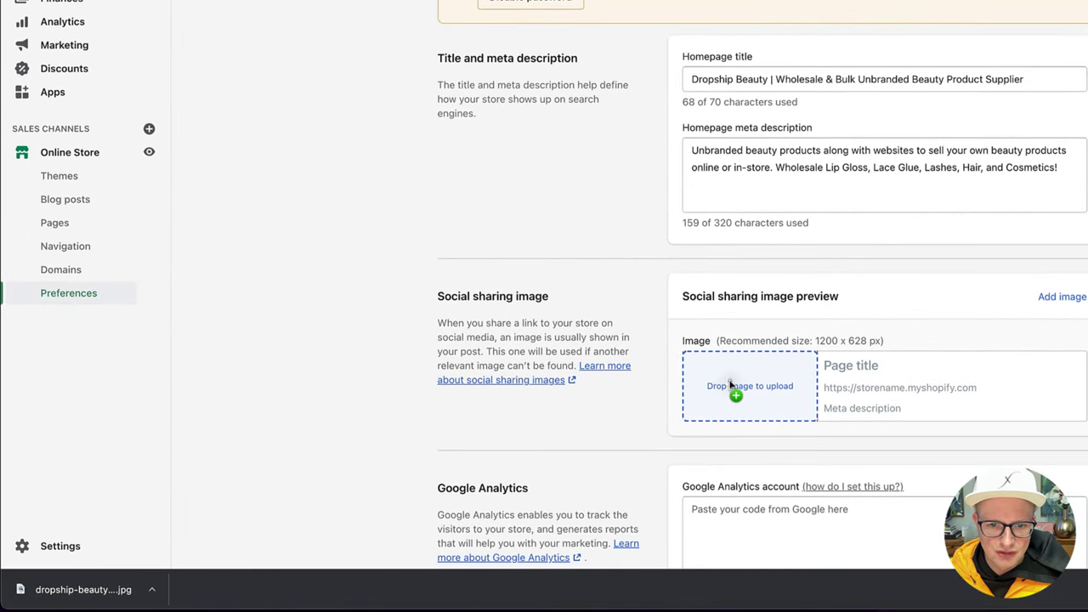
drag(729, 382, 729, 379)
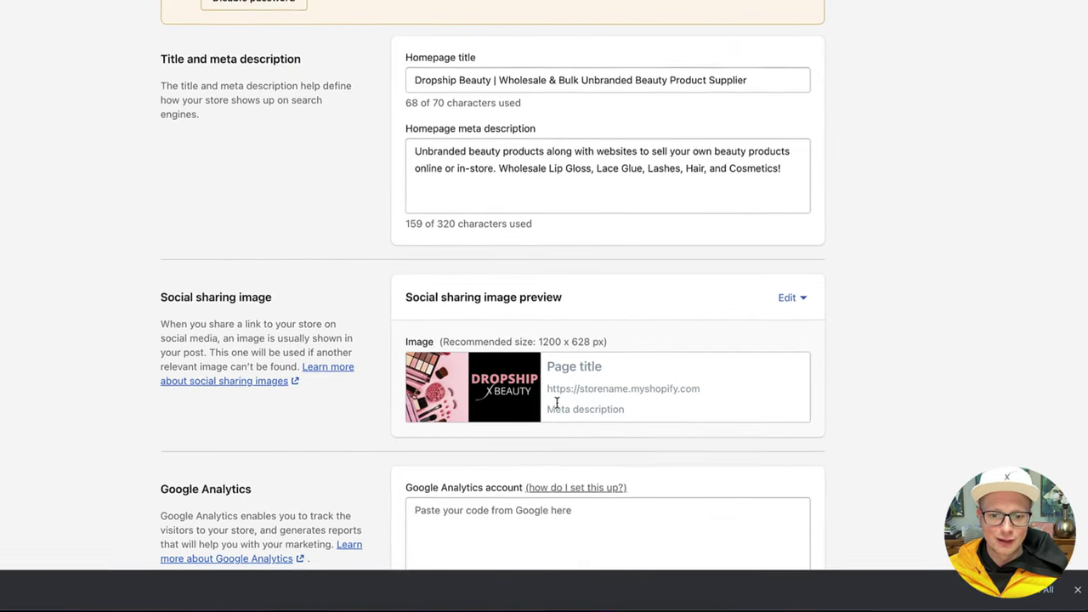
click(787, 20)
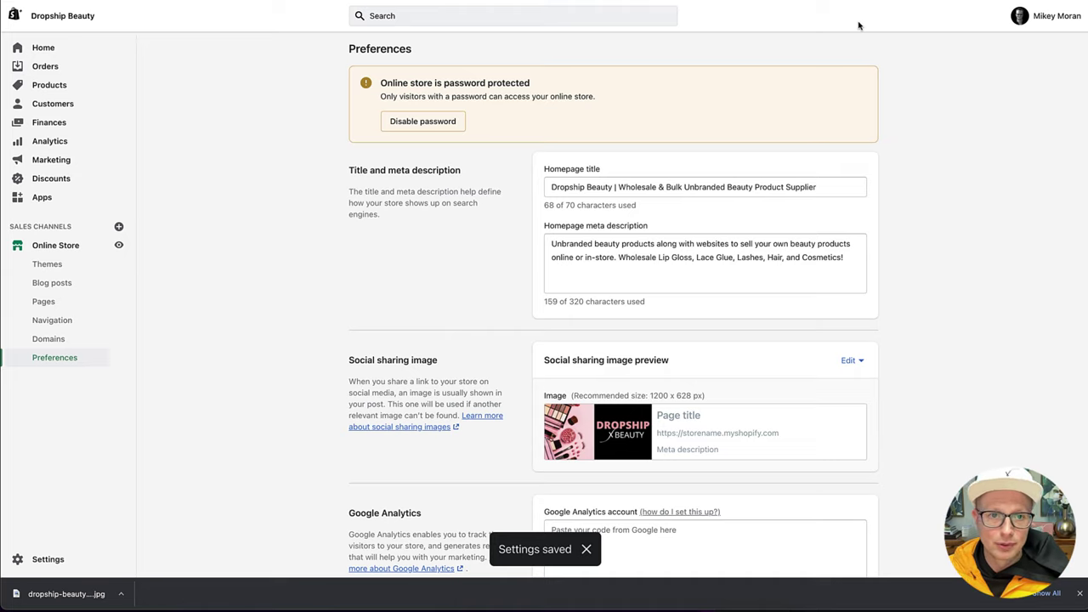
click(113, 247)
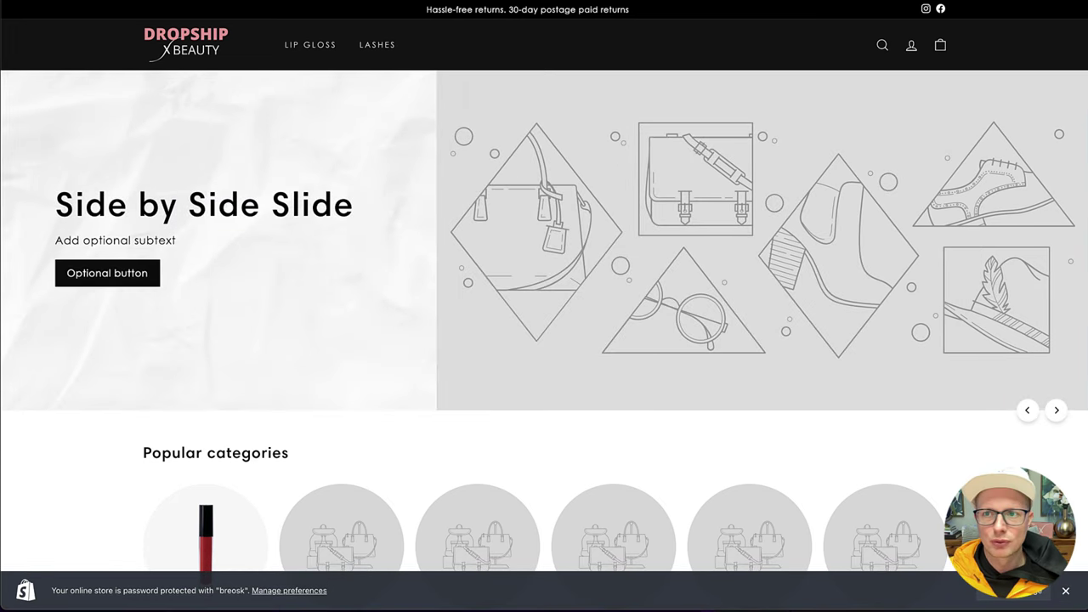
Open the store in an incognito window and copy the Opening soon page's URL
click(1013, 40)
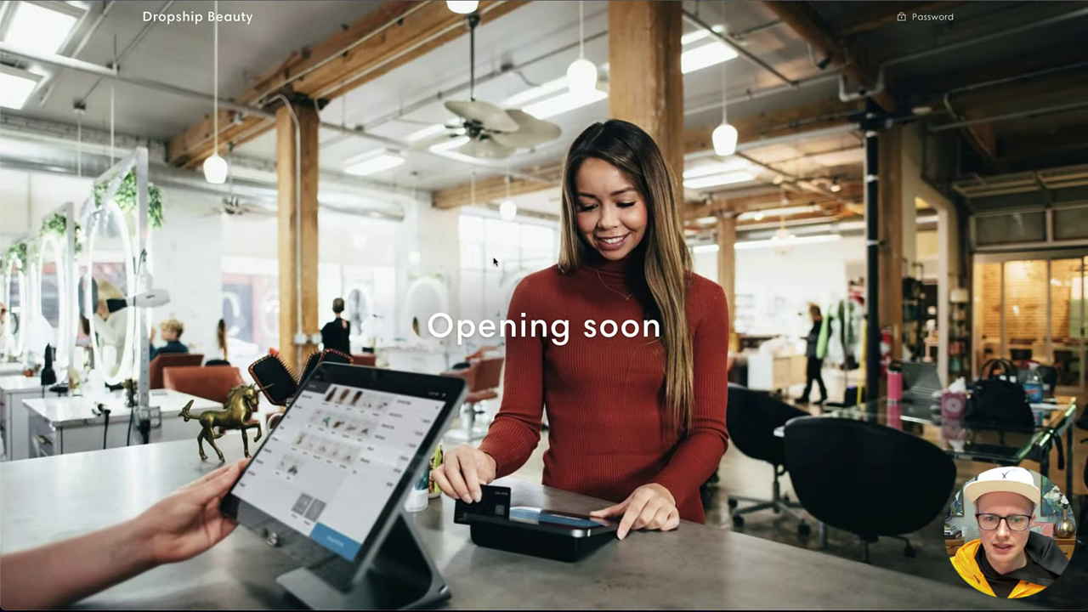
scroll(494, 261, down, 4)
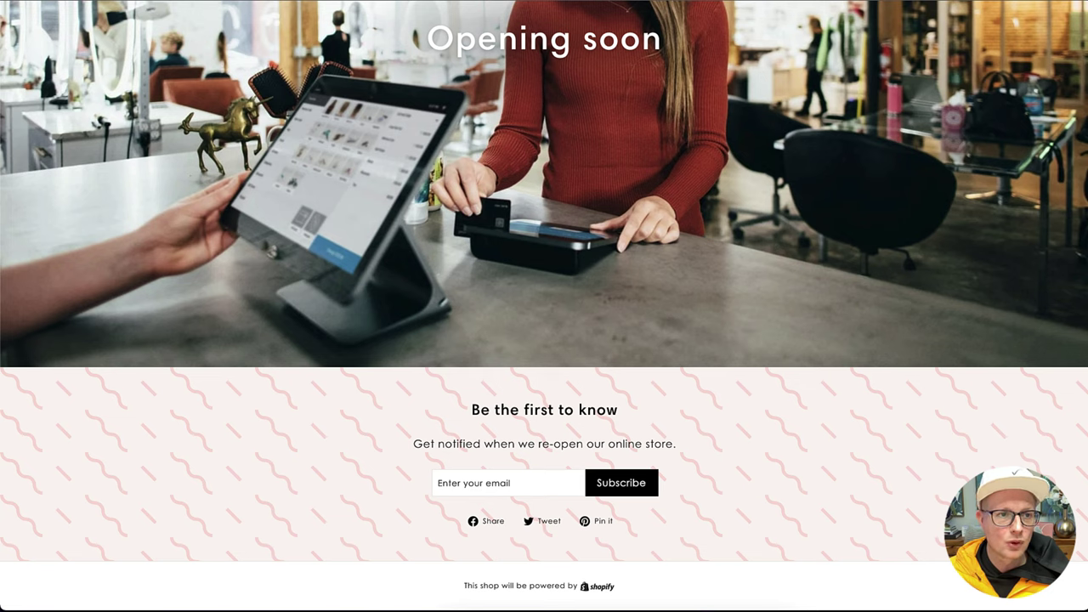
right_click(175, 1)
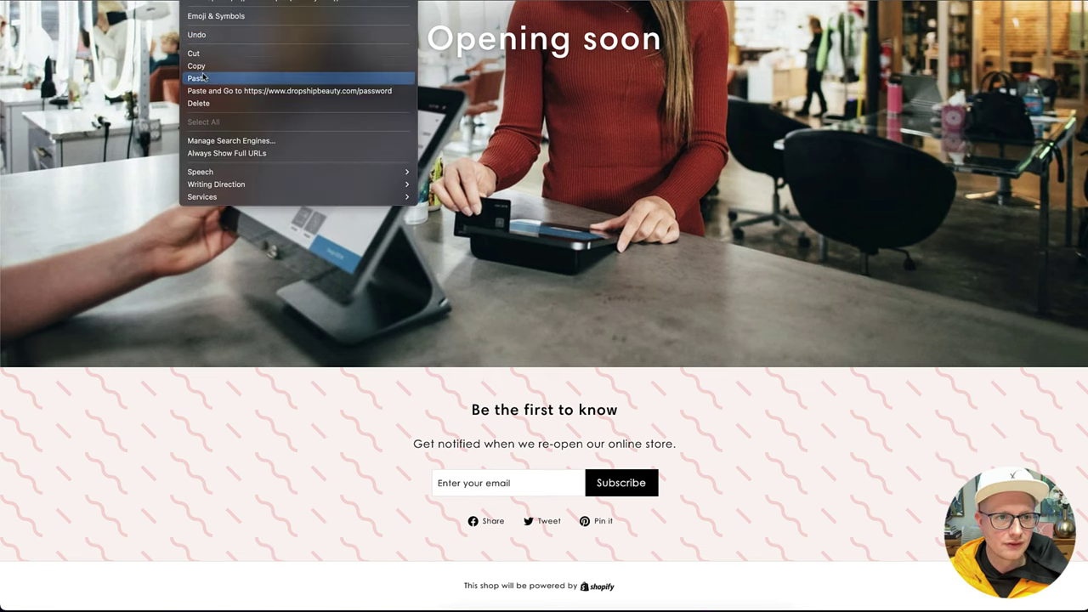
click(204, 67)
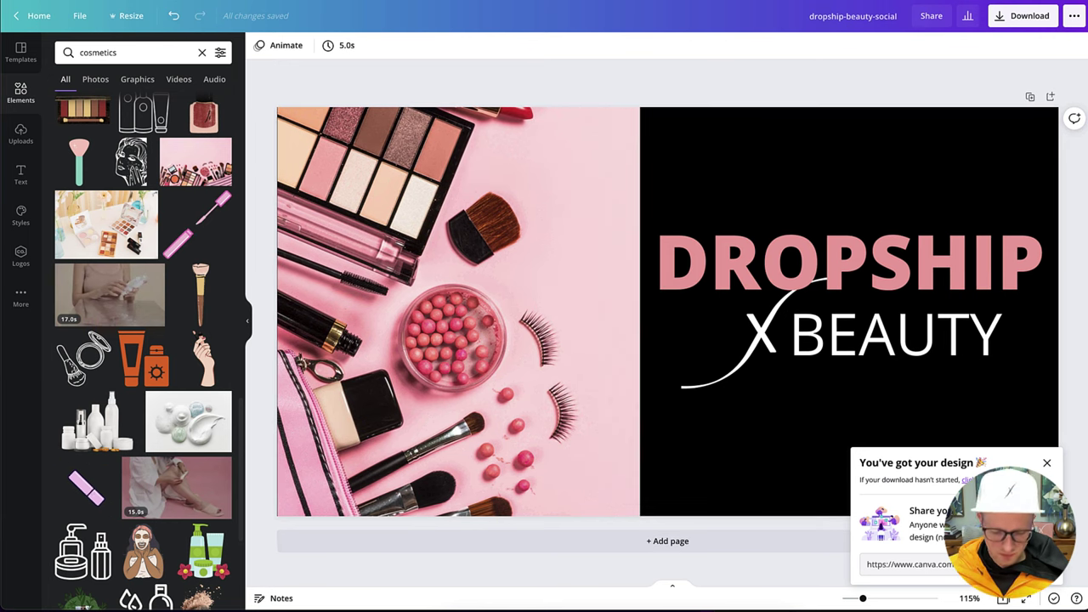
Load Facebook and open the Start a Hair Extension Business group
text(fa)
key(Escape)
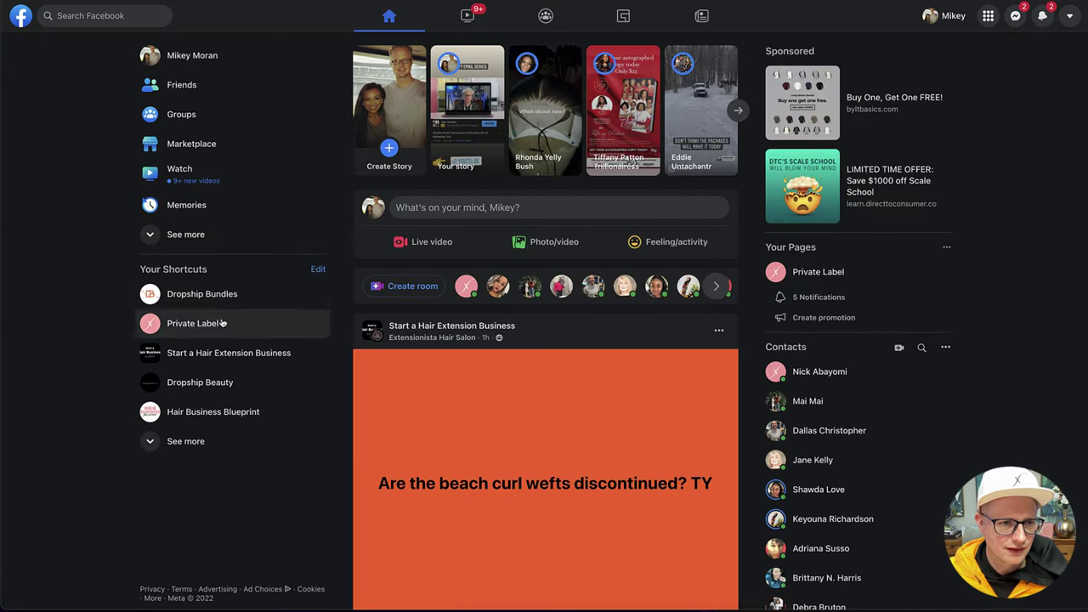
click(217, 351)
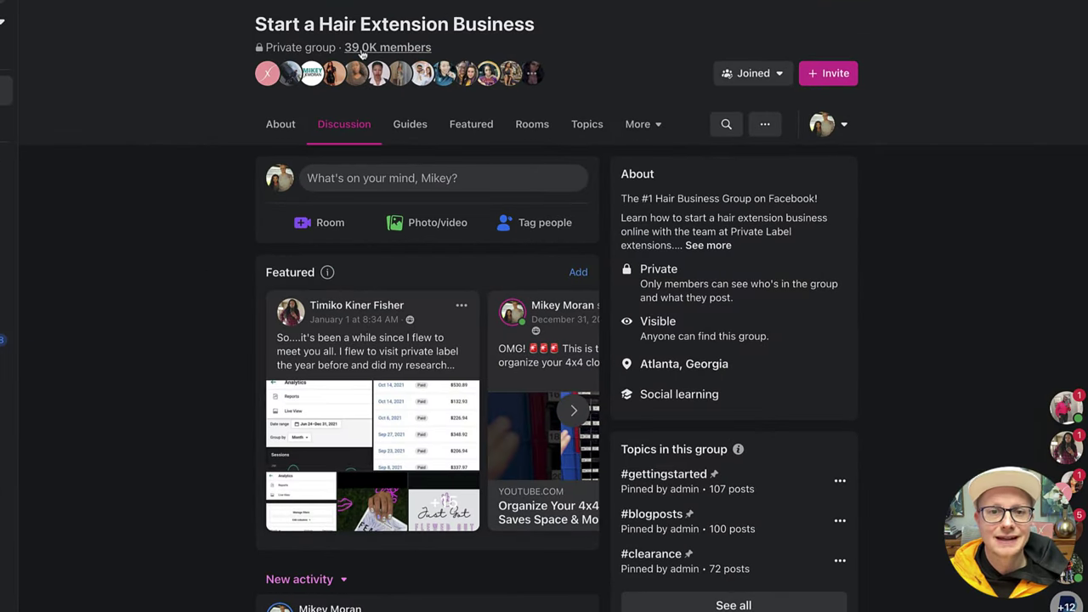
Paste the store link into a new group post and add blank lines above it
click(366, 185)
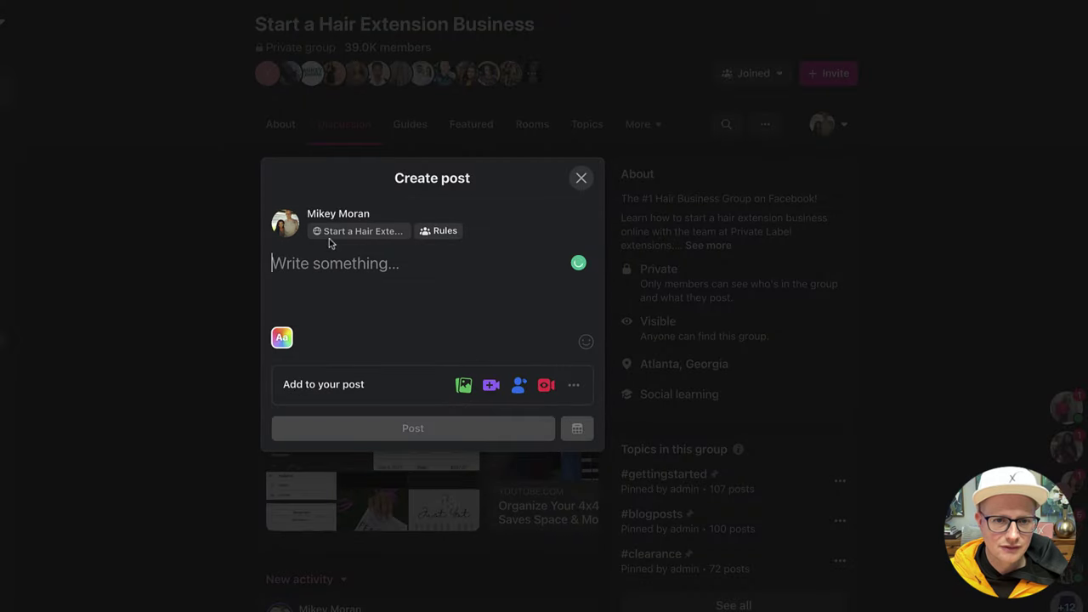
right_click(315, 267)
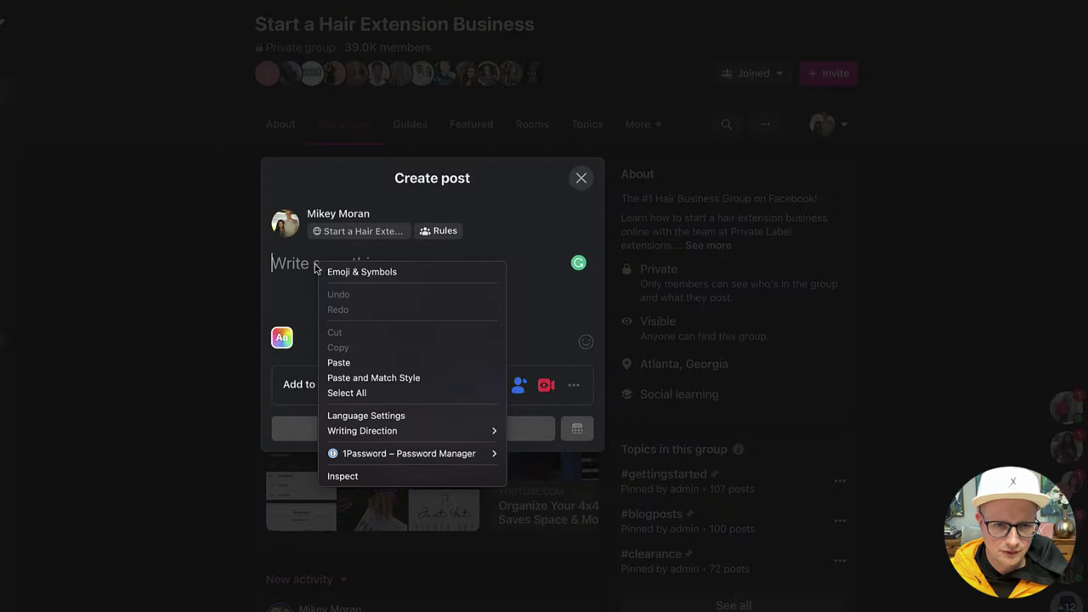
click(339, 362)
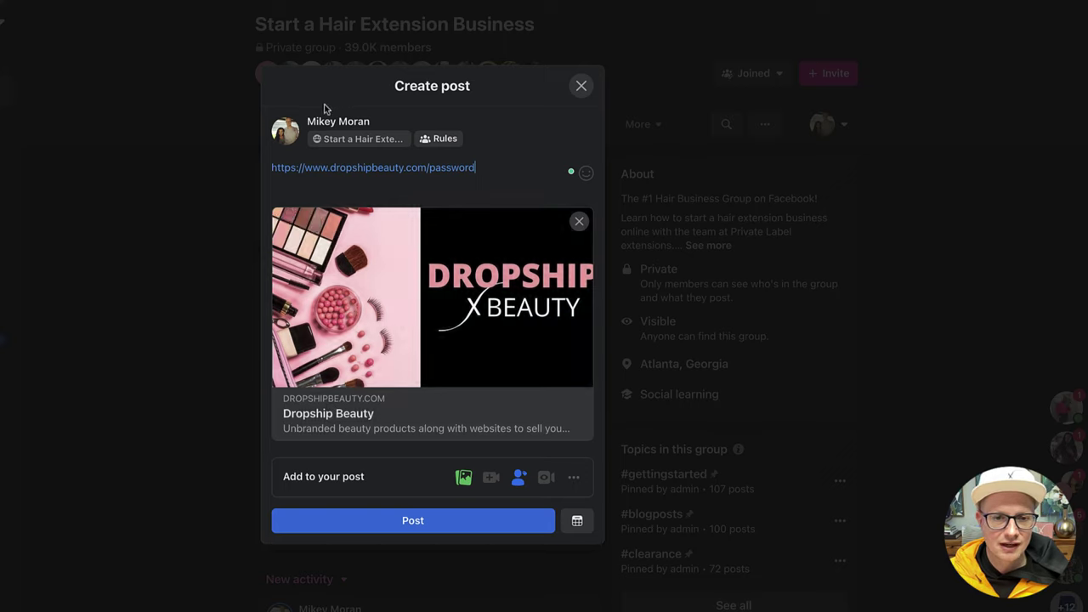
click(271, 167)
key(Return)
key(Return)
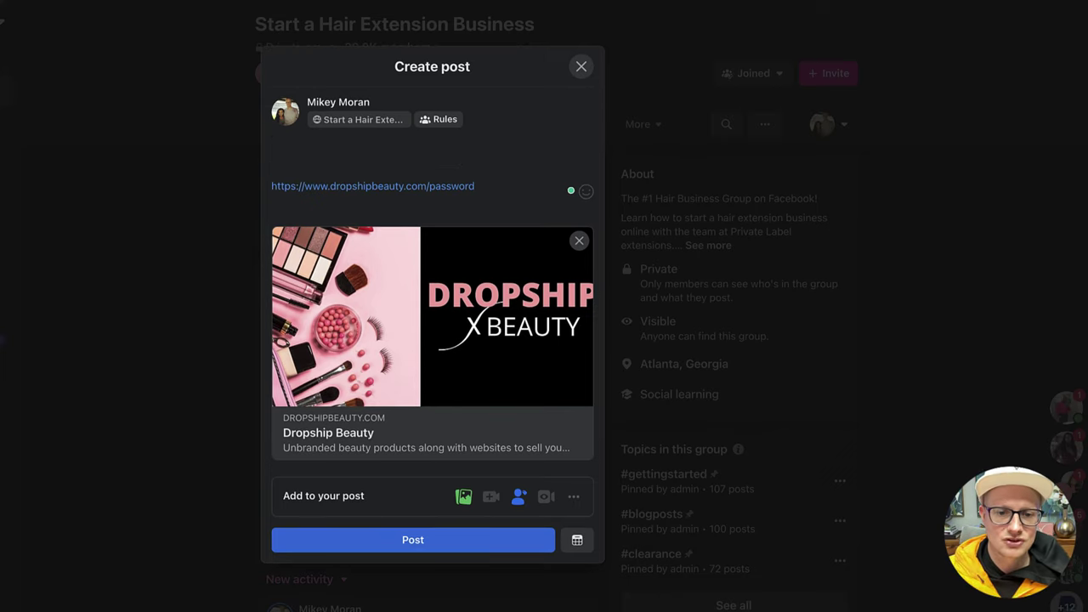
click(342, 151)
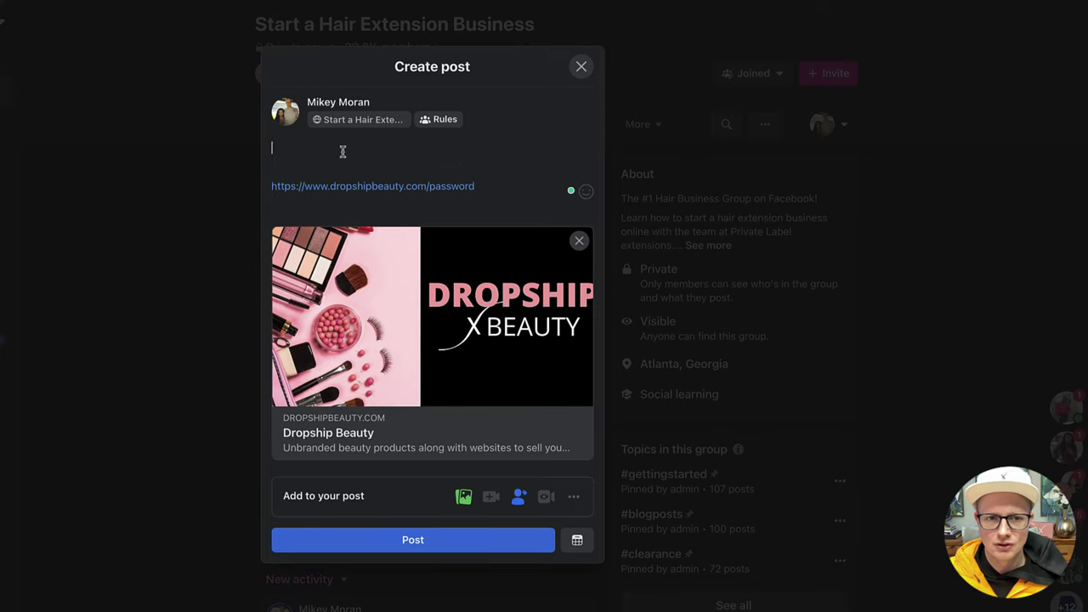